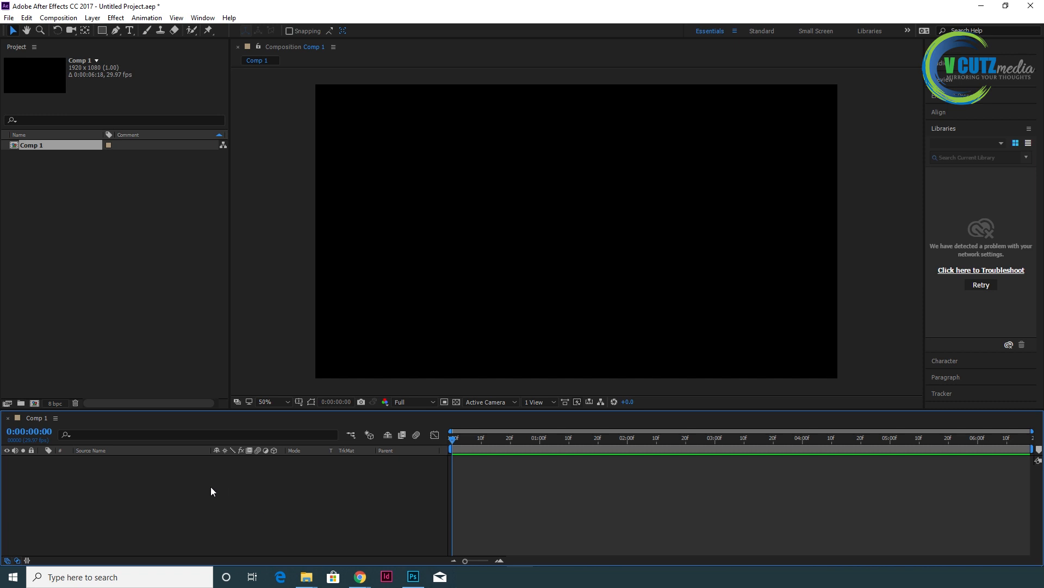
Start a new 1920 x 1080 px solid layer in Comp 1 and name it "abg"
{"action": "left_click", "coordinate": [116, 17]}
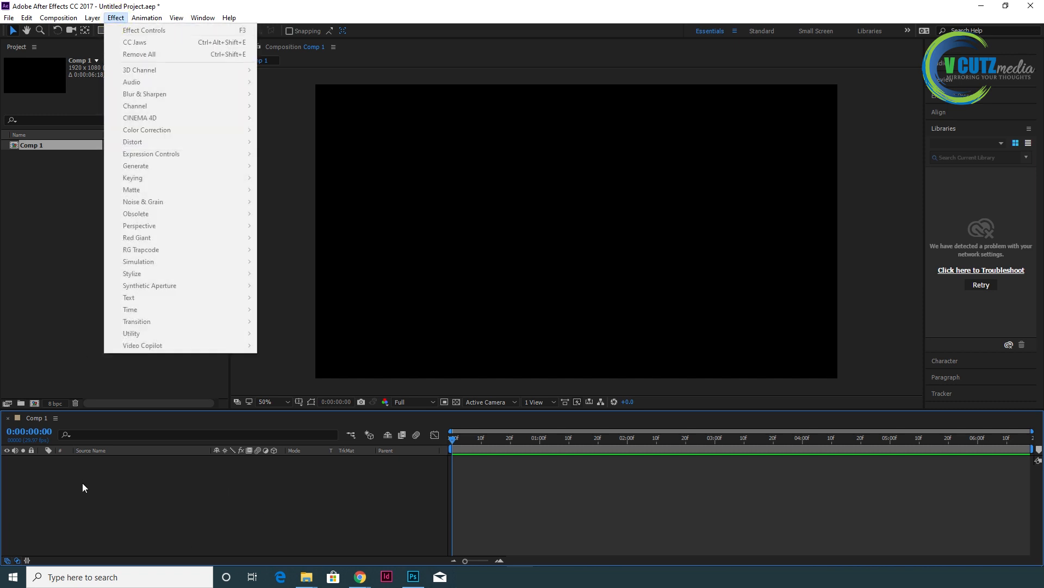
{"action": "left_click", "coordinate": [116, 497]}
{"action": "left_click", "coordinate": [93, 18]}
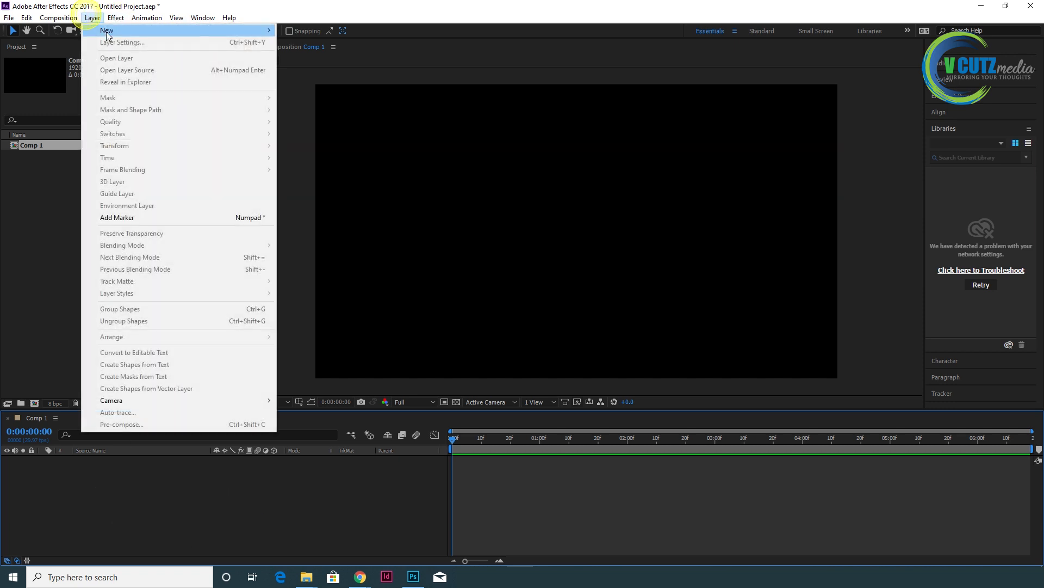
{"action": "mouse_move", "coordinate": [107, 31]}
{"action": "left_click", "coordinate": [296, 42]}
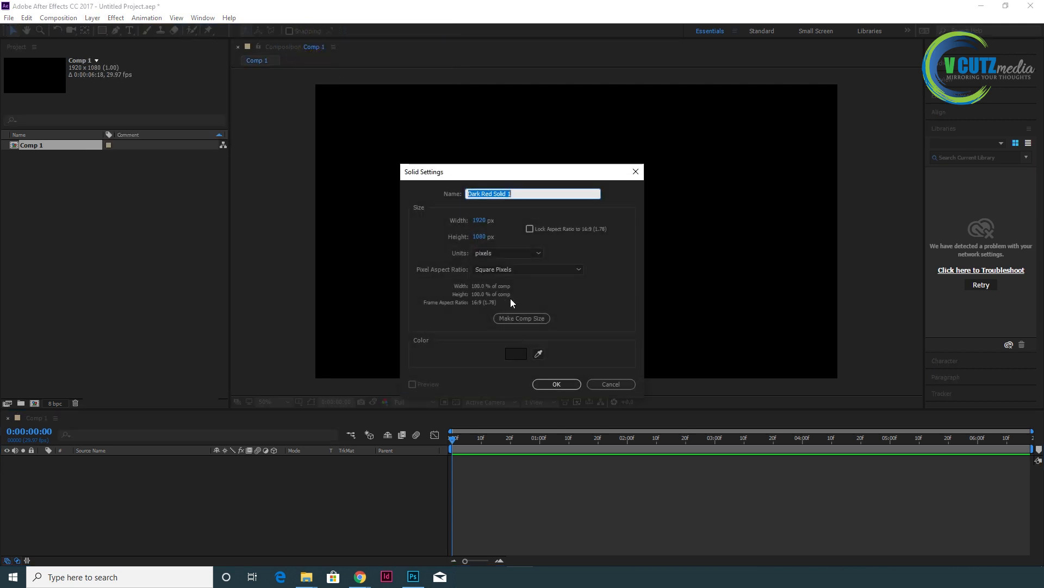
{"action": "double_click", "coordinate": [525, 194]}
{"action": "type", "text": "bg"}
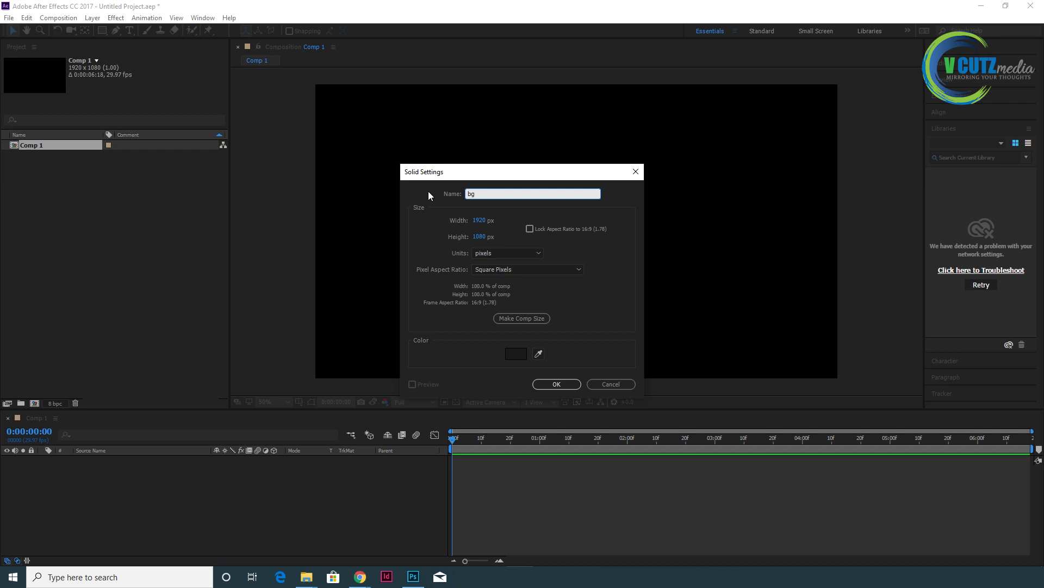
{"action": "key", "text": "BackSpace"}
{"action": "key", "text": "BackSpace"}
{"action": "type", "text": "ab"}
Set the solid's color to black and create the layer
{"action": "left_click", "coordinate": [516, 353]}
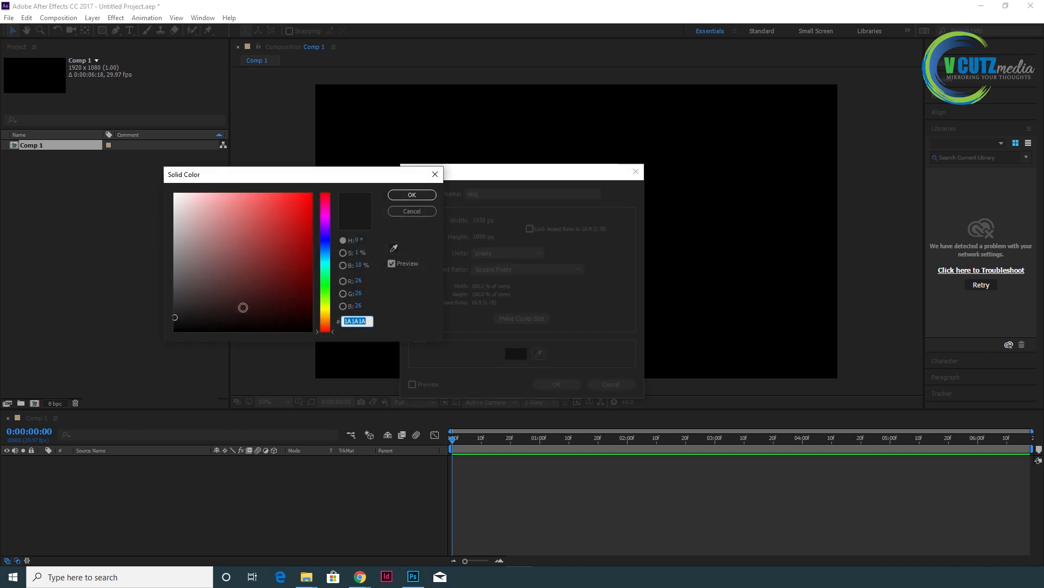
{"action": "left_click", "coordinate": [406, 197]}
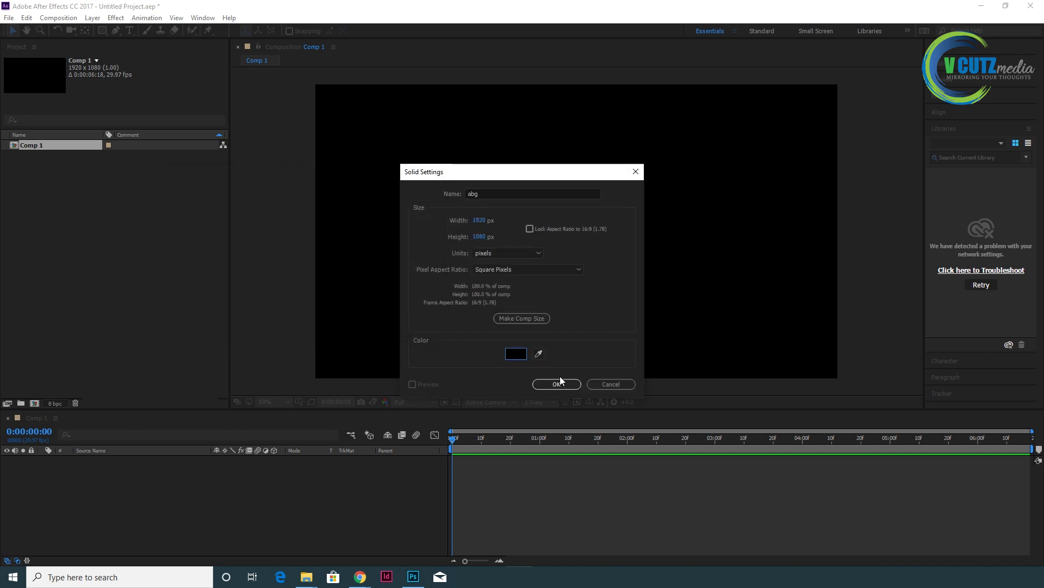
{"action": "left_click", "coordinate": [557, 382]}
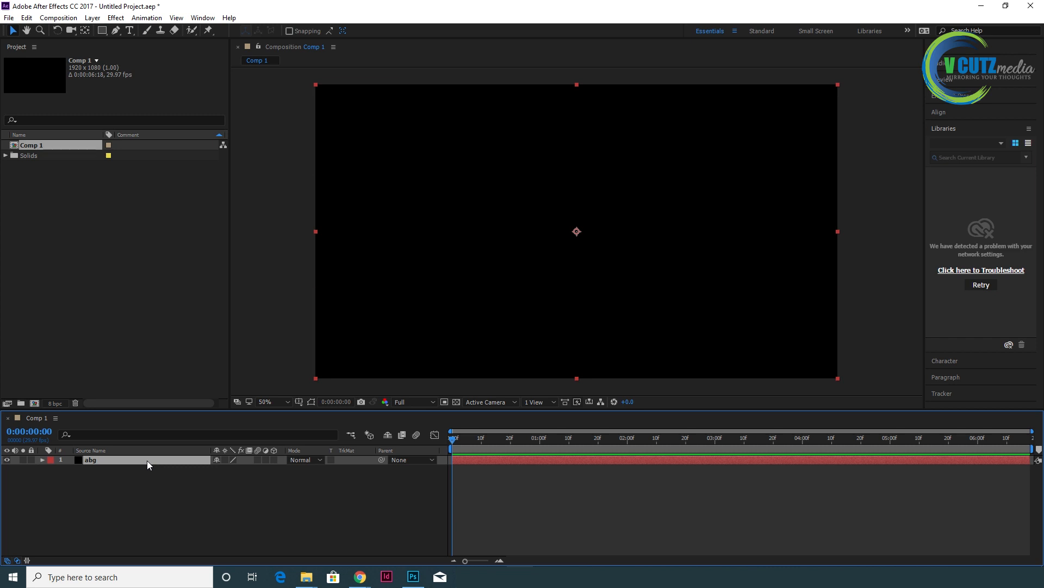
Duplicate the abg layer and rename the upper copy "particles"
{"action": "key", "text": "ctrl+d"}
{"action": "right_click", "coordinate": [99, 459]}
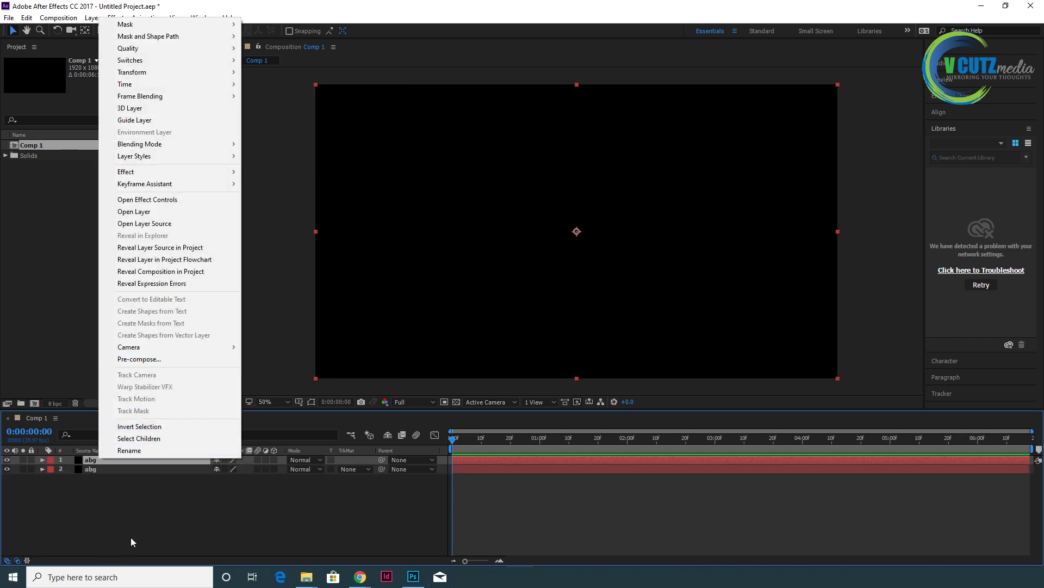
{"action": "left_click", "coordinate": [130, 450]}
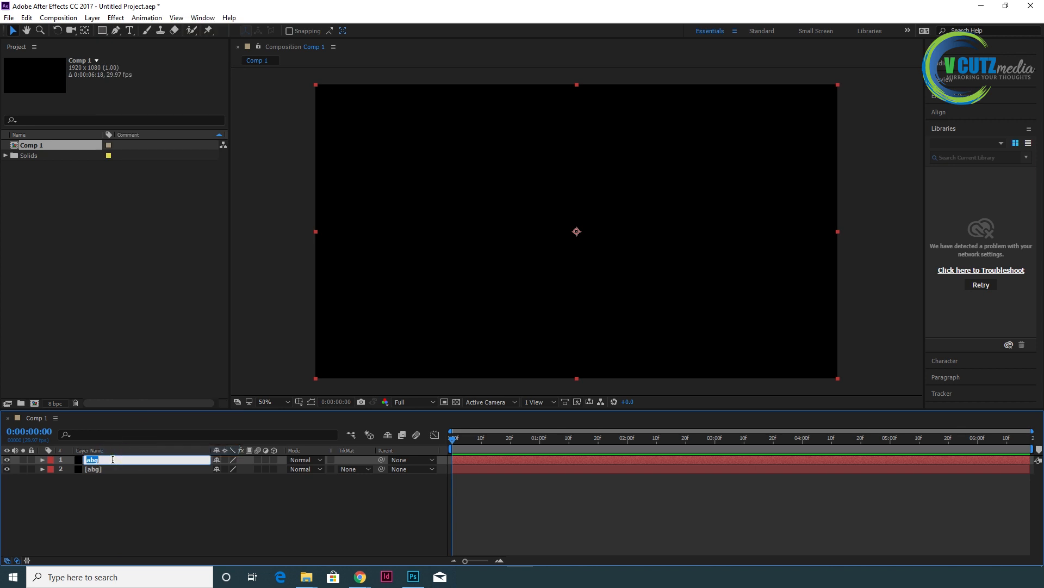
{"action": "type", "text": "part"}
{"action": "type", "text": "icu"}
{"action": "type", "text": "les"}
{"action": "left_click", "coordinate": [146, 525]}
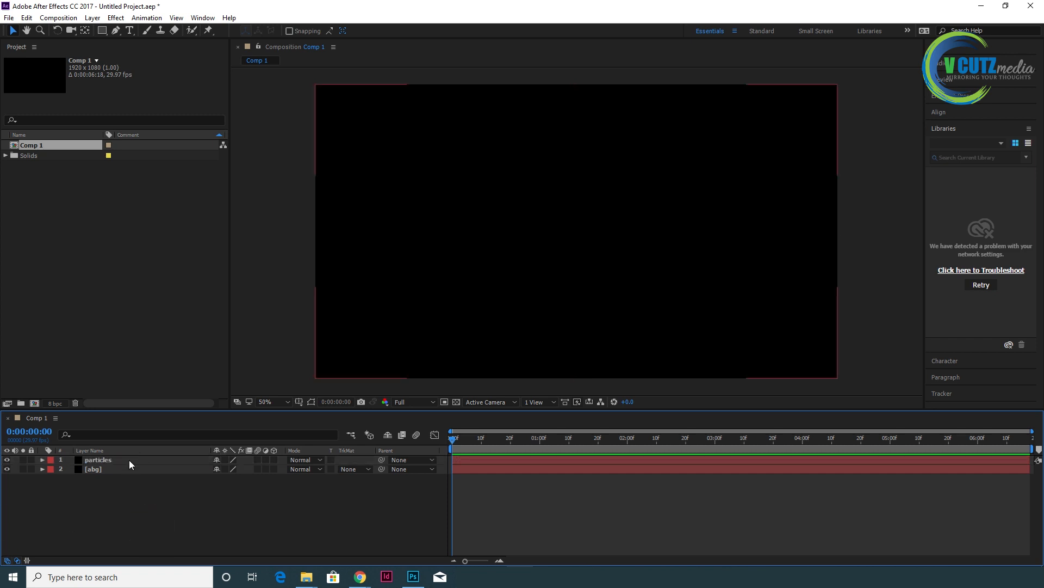
Search the effects for "part" and apply CC Particle Systems II to the particles layer
{"action": "left_click", "coordinate": [130, 460]}
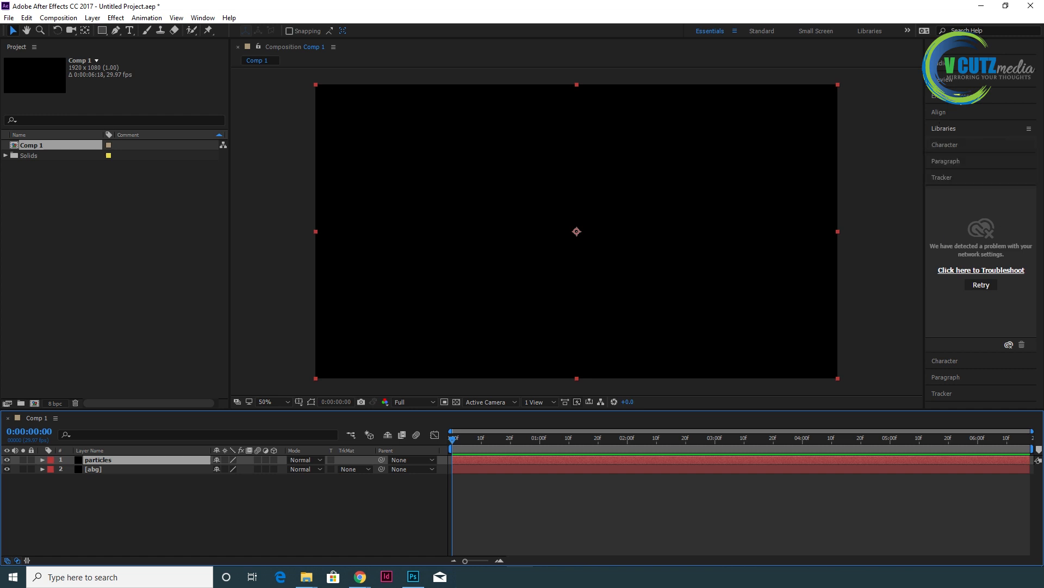
{"action": "left_click", "coordinate": [961, 96]}
{"action": "left_click", "coordinate": [1033, 111]}
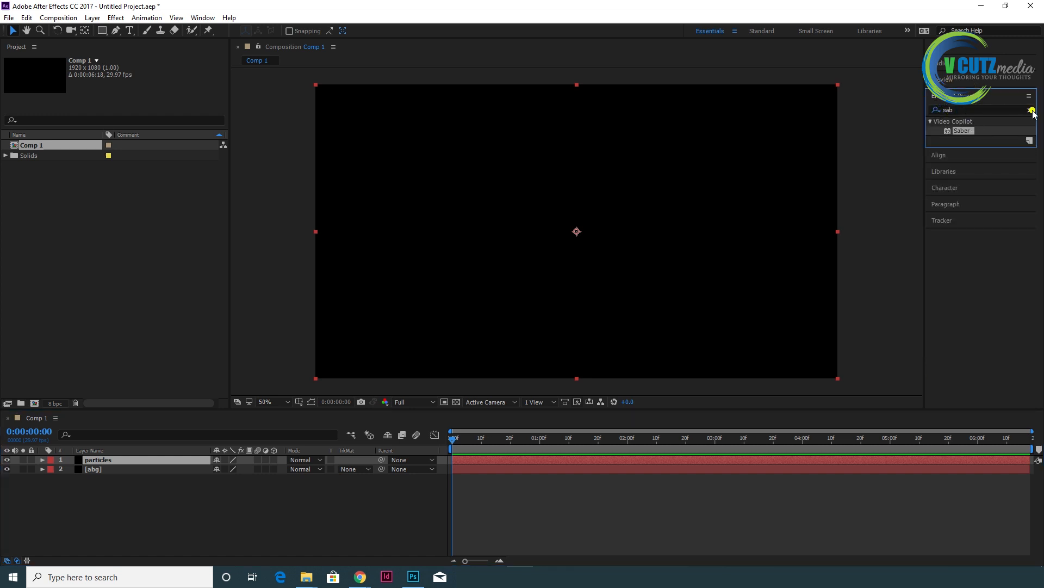
{"action": "left_click", "coordinate": [995, 109]}
{"action": "type", "text": "pa"}
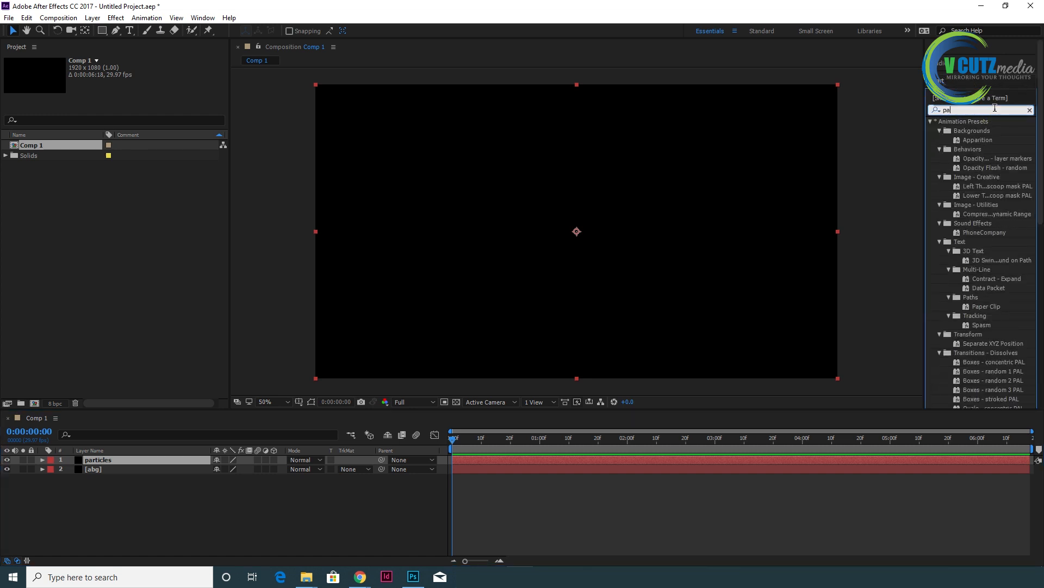
{"action": "type", "text": "rt"}
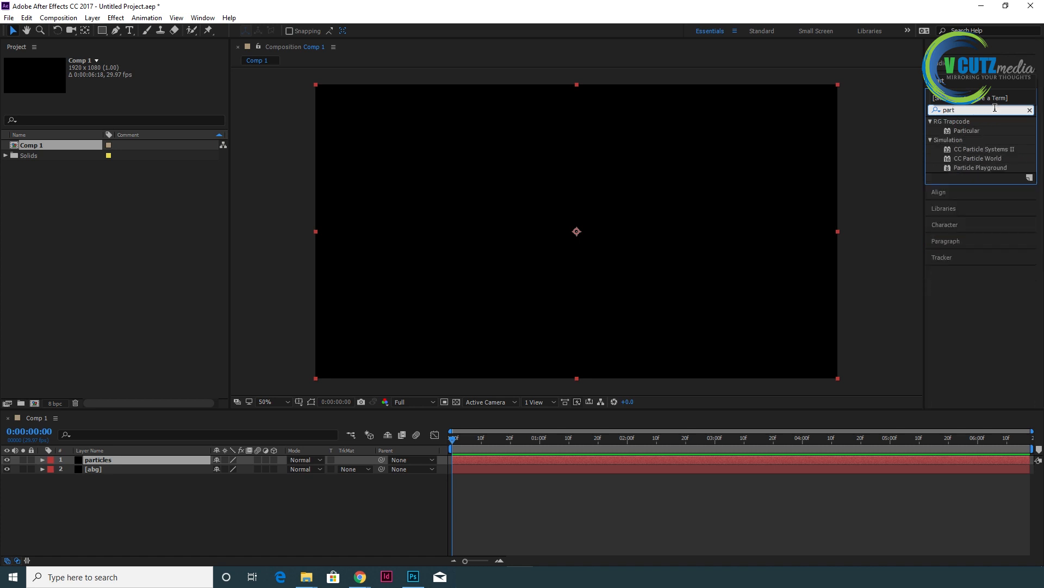
{"action": "left_click", "coordinate": [991, 149]}
{"action": "left_click_drag", "start_coordinate": [961, 149], "coordinate": [612, 232]}
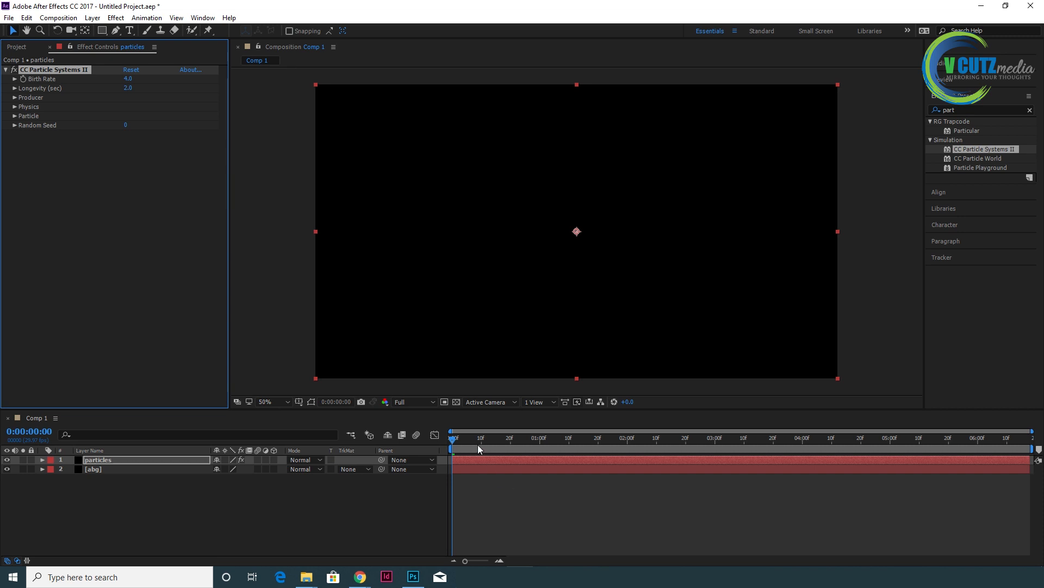
At 0:00:01:05, move the particle emitter near the composition's lower-left corner and set the Physics Animation to Direction
{"action": "left_click_drag", "start_coordinate": [453, 439], "coordinate": [553, 462]}
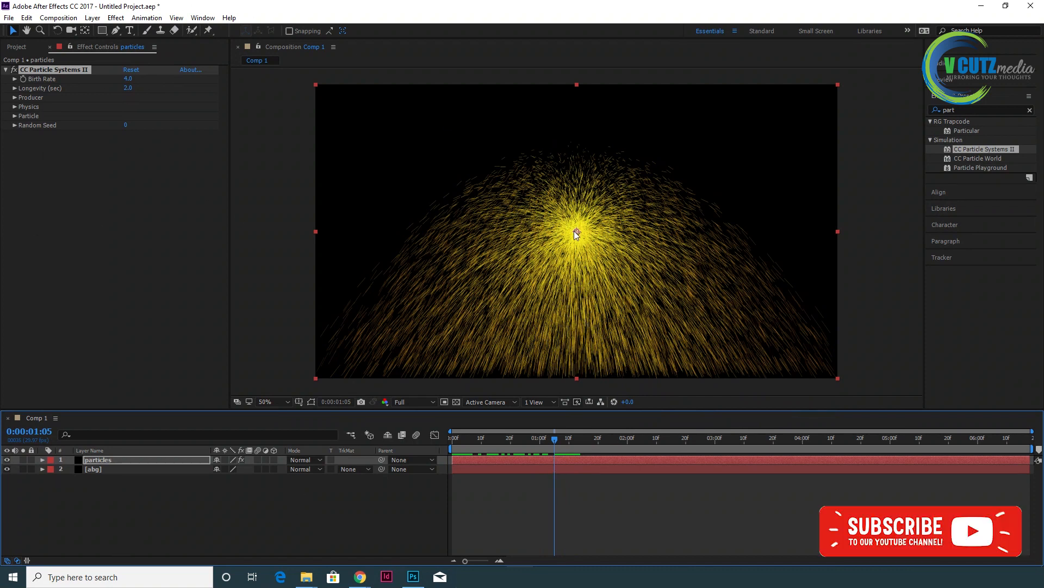
{"action": "left_click_drag", "start_coordinate": [577, 233], "coordinate": [325, 343]}
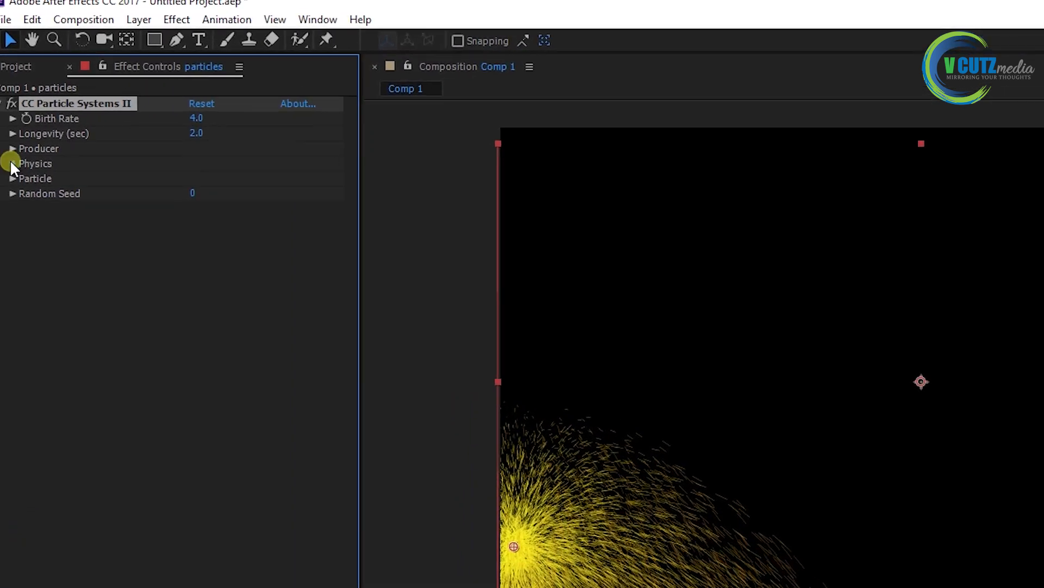
{"action": "left_click", "coordinate": [12, 163]}
{"action": "left_click", "coordinate": [327, 179]}
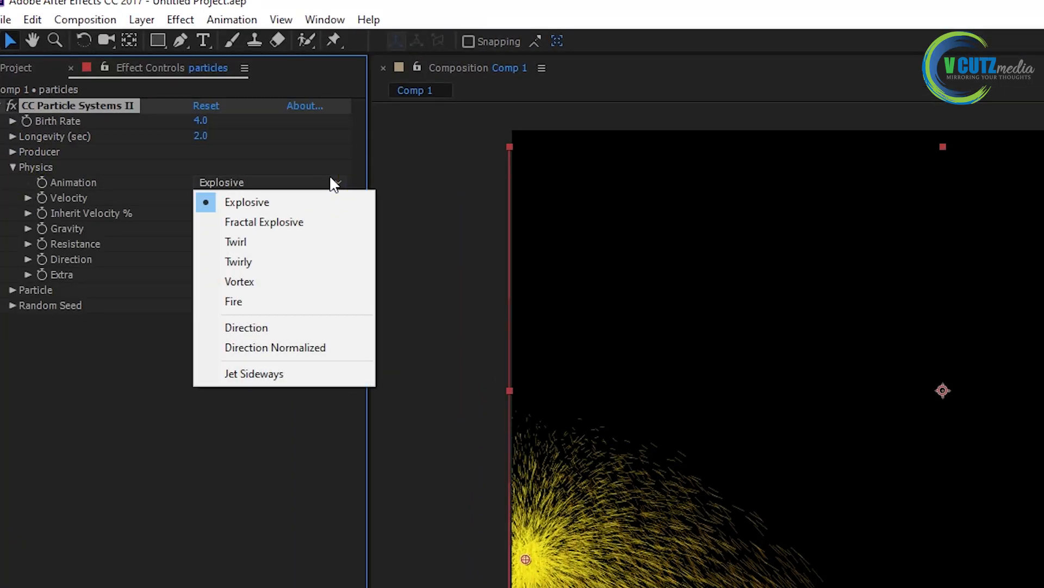
{"action": "left_click", "coordinate": [334, 162]}
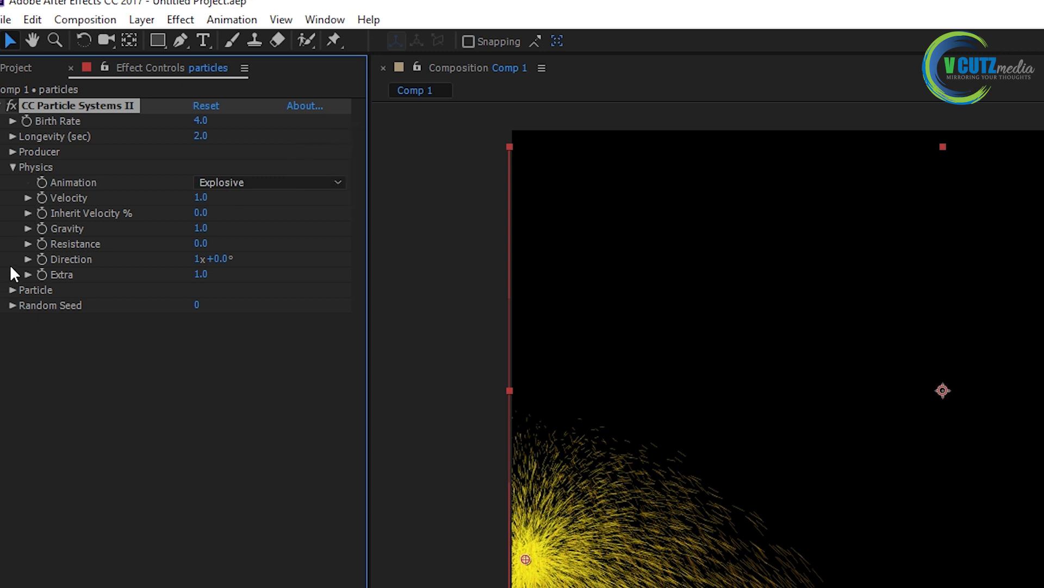
{"action": "left_click", "coordinate": [301, 182]}
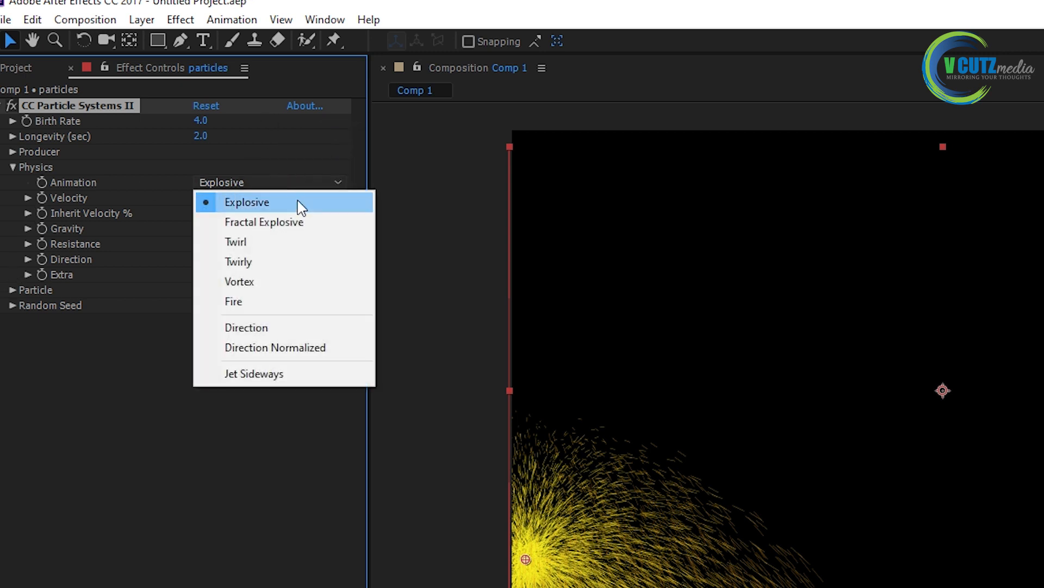
{"action": "left_click", "coordinate": [275, 328]}
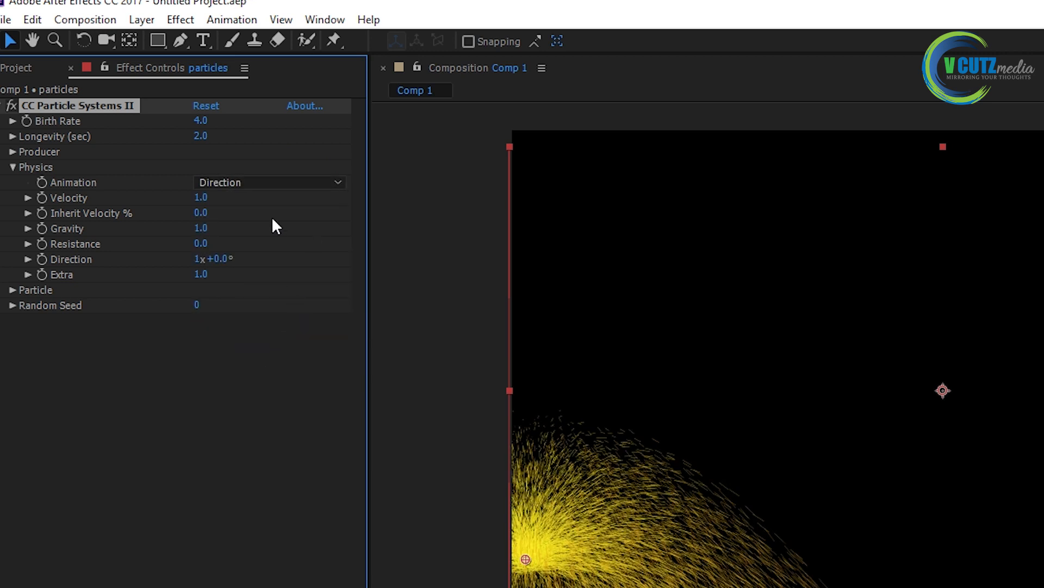
Set the particle Physics Velocity to 0.5 and Gravity to 0
{"action": "left_click", "coordinate": [11, 290]}
{"action": "left_click", "coordinate": [308, 300]}
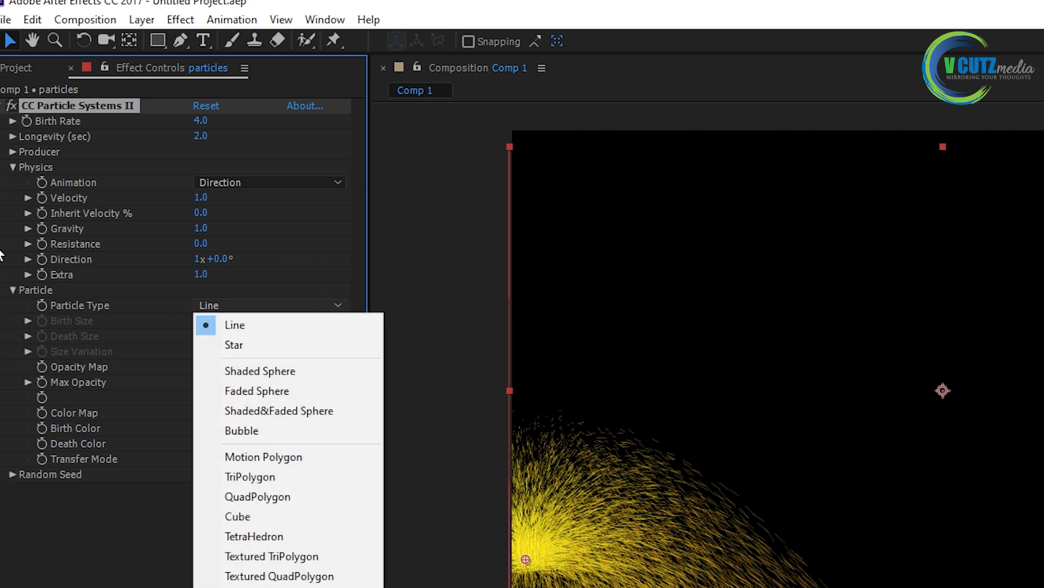
{"action": "left_click", "coordinate": [26, 194]}
{"action": "left_click", "coordinate": [26, 194]}
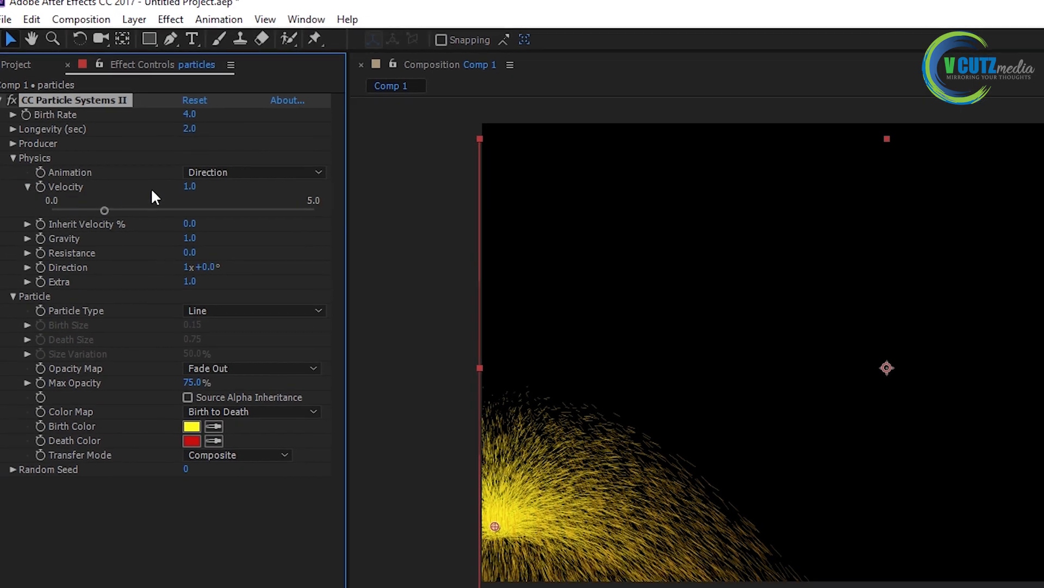
{"action": "left_click", "coordinate": [200, 198]}
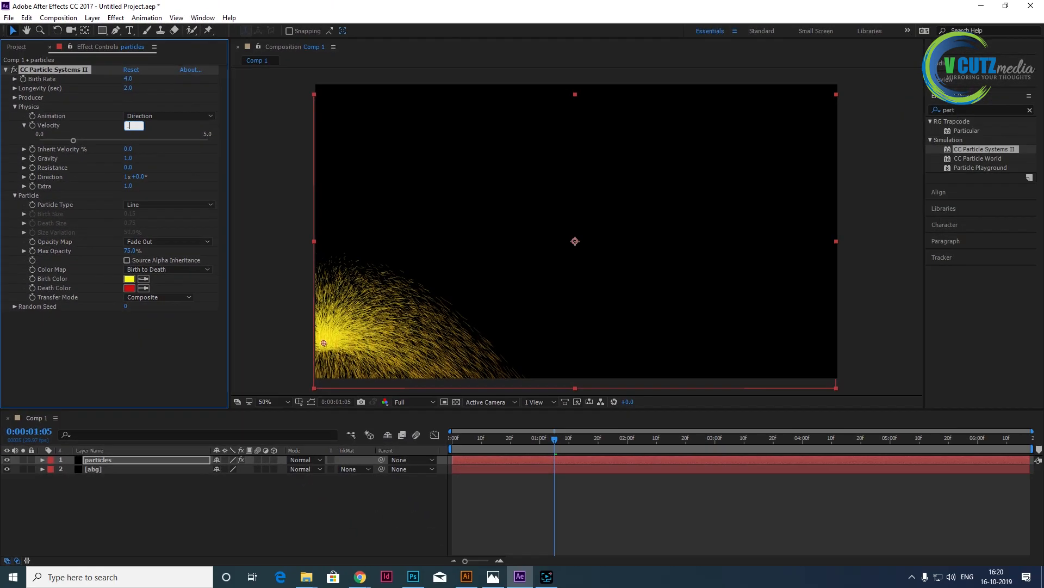
{"action": "type", "text": ".5"}
{"action": "left_click", "coordinate": [157, 372]}
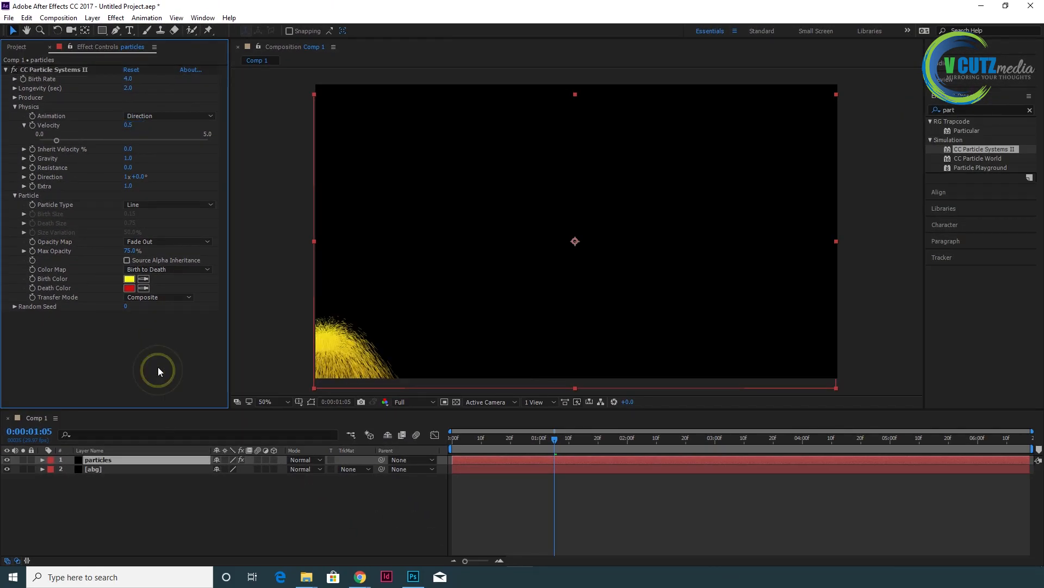
{"action": "left_click", "coordinate": [129, 157]}
{"action": "type", "text": "0"}
{"action": "key", "text": "Return"}
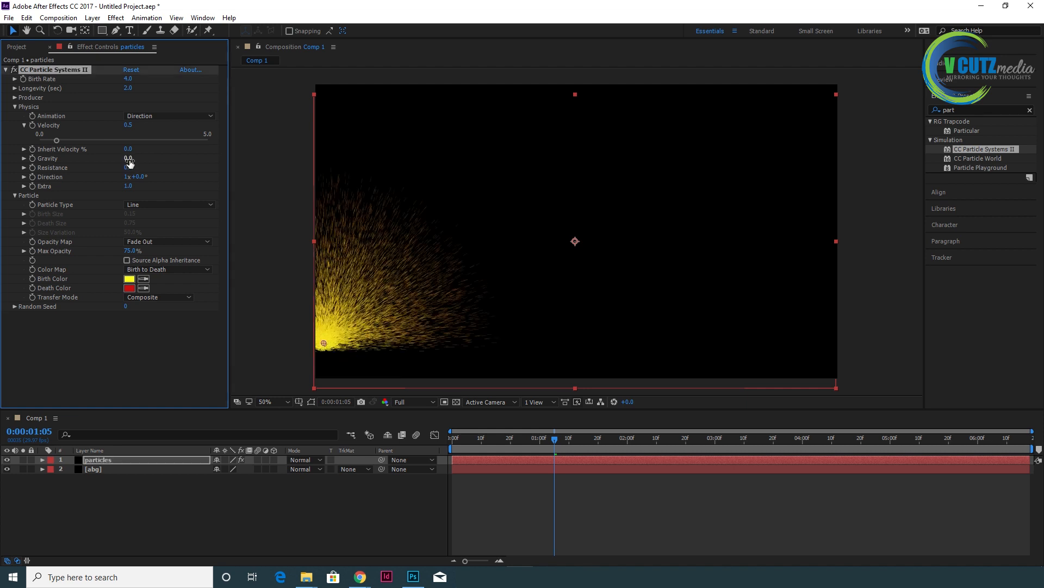
Move the emitter into the composition's bottom-left corner at about 22, 1038 and set the Producer Radius X and Radius Y to 100
{"action": "left_click_drag", "start_coordinate": [324, 349], "coordinate": [320, 376]}
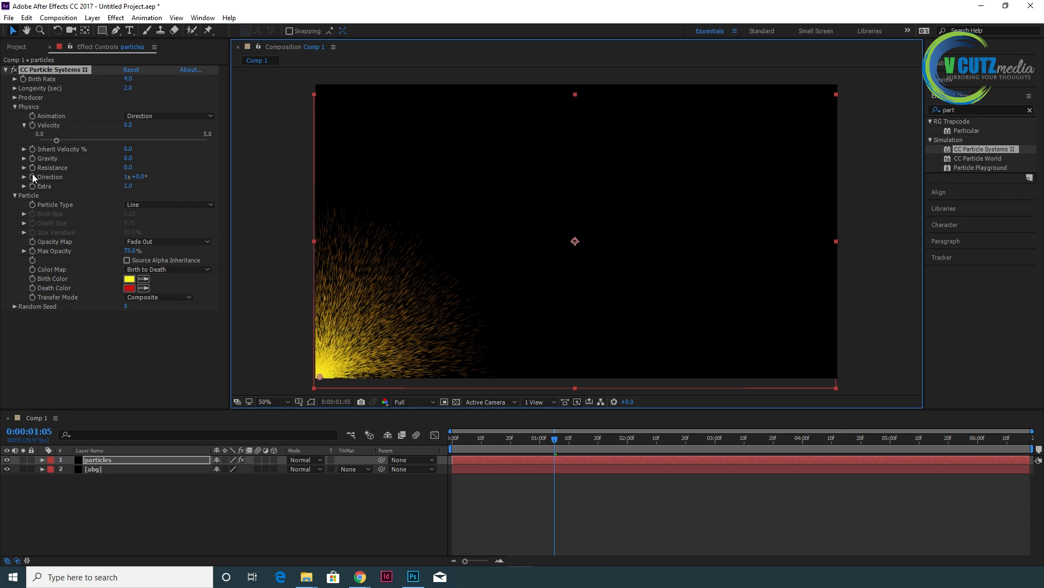
{"action": "left_click", "coordinate": [15, 98]}
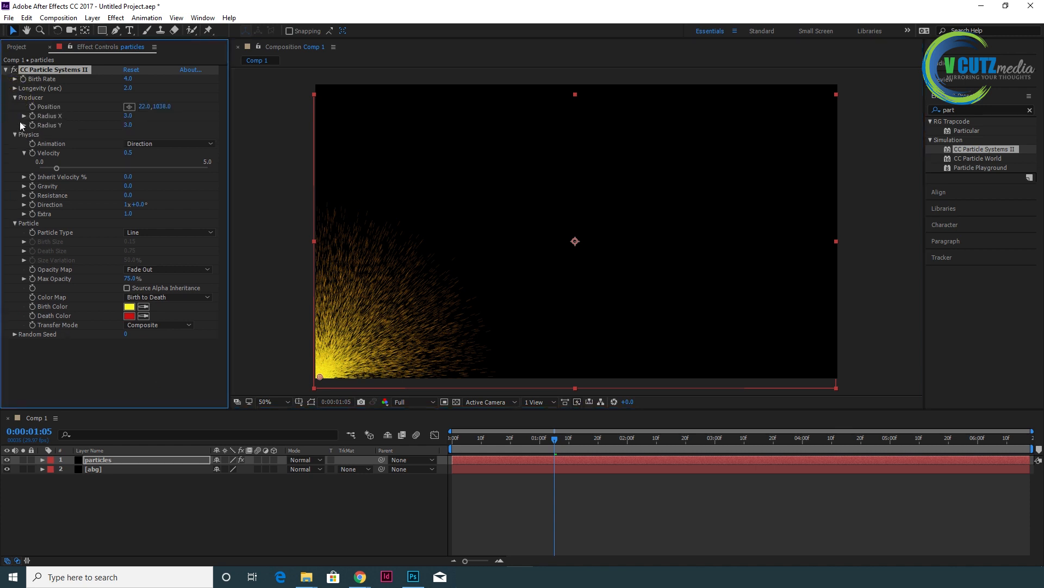
{"action": "left_click", "coordinate": [128, 115]}
{"action": "type", "text": "100"}
{"action": "left_click", "coordinate": [130, 125]}
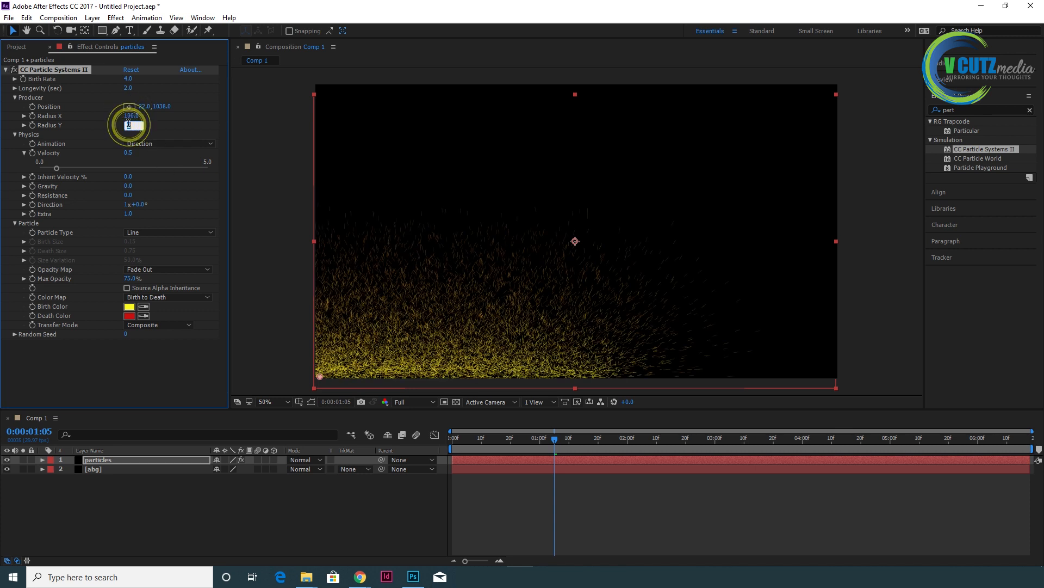
{"action": "type", "text": "100"}
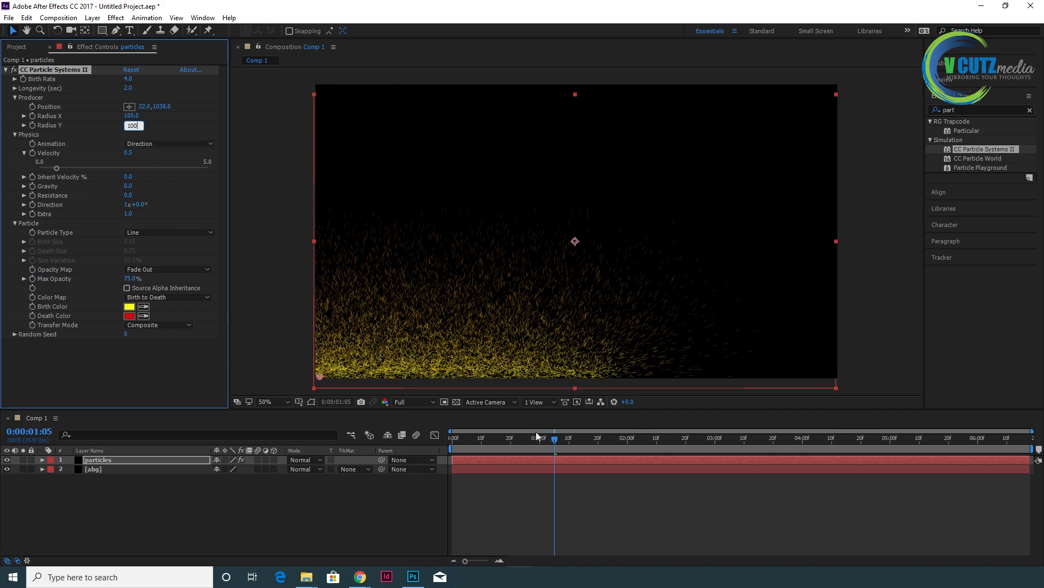
{"action": "key", "text": "Return"}
Change the Particle Type to Faded Sphere and scrub the current time to 0:00:01:07
{"action": "mouse_move", "coordinate": [531, 440]}
{"action": "left_mouse_down"}
{"action": "mouse_move", "coordinate": [483, 456]}
{"action": "mouse_move", "coordinate": [532, 456]}
{"action": "left_mouse_up"}
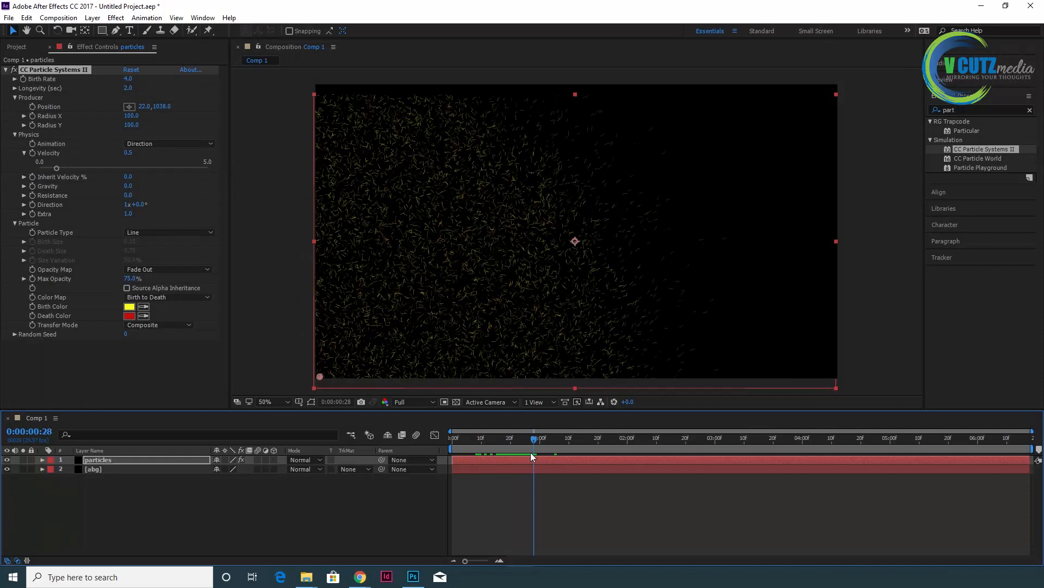
{"action": "left_click", "coordinate": [174, 234]}
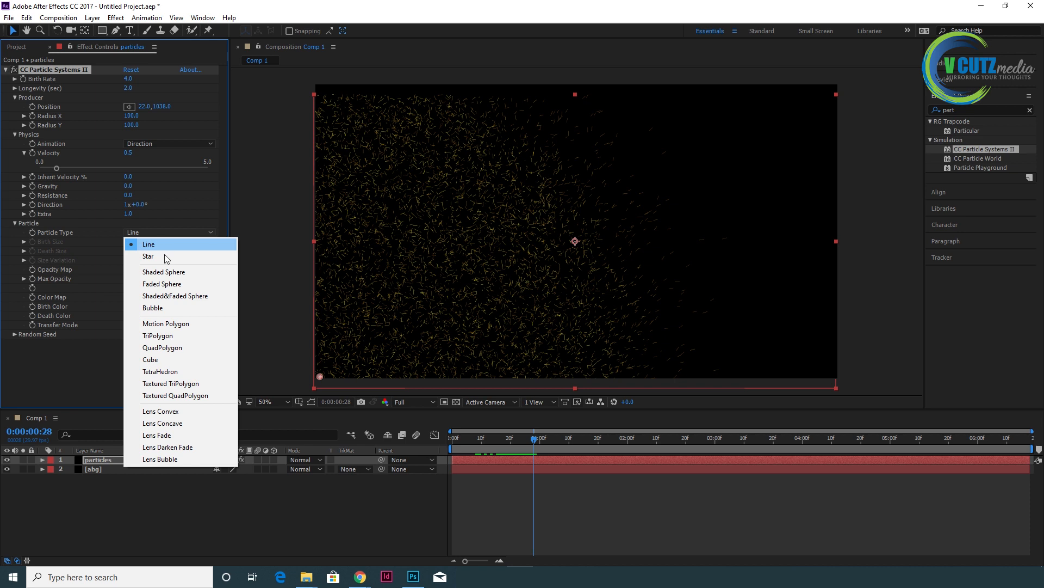
{"action": "left_click", "coordinate": [174, 288]}
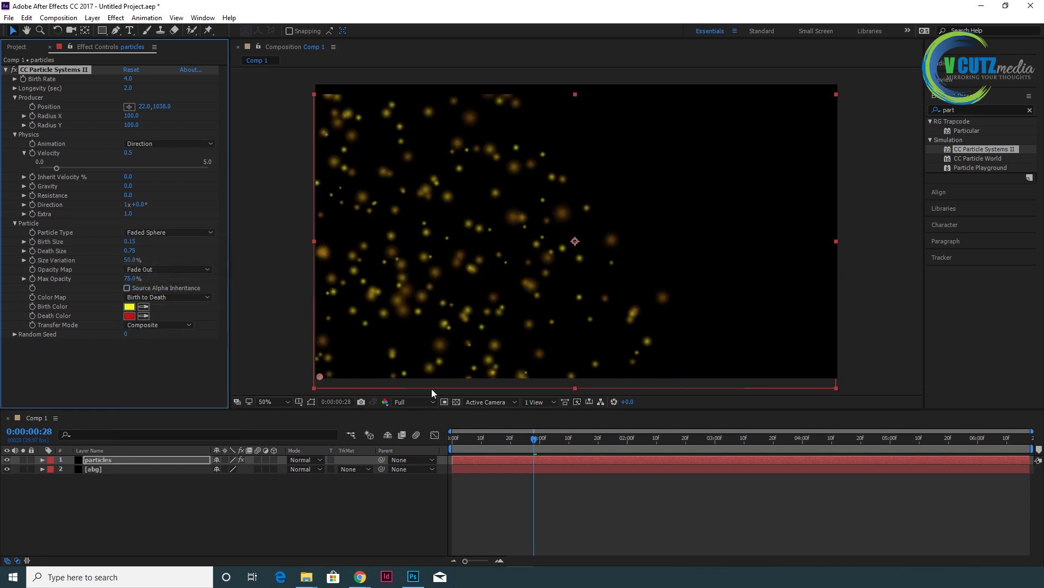
{"action": "left_click_drag", "start_coordinate": [528, 442], "coordinate": [560, 438]}
Set the particle Birth Color to a medium green with a hue of about 124°
{"action": "left_click", "coordinate": [129, 306]}
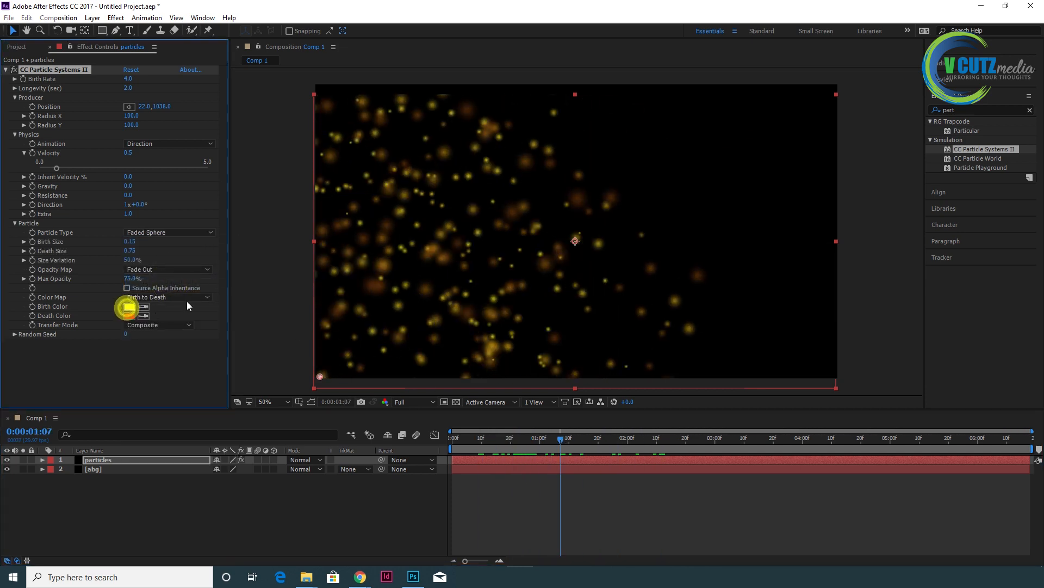
{"action": "left_click", "coordinate": [325, 283]}
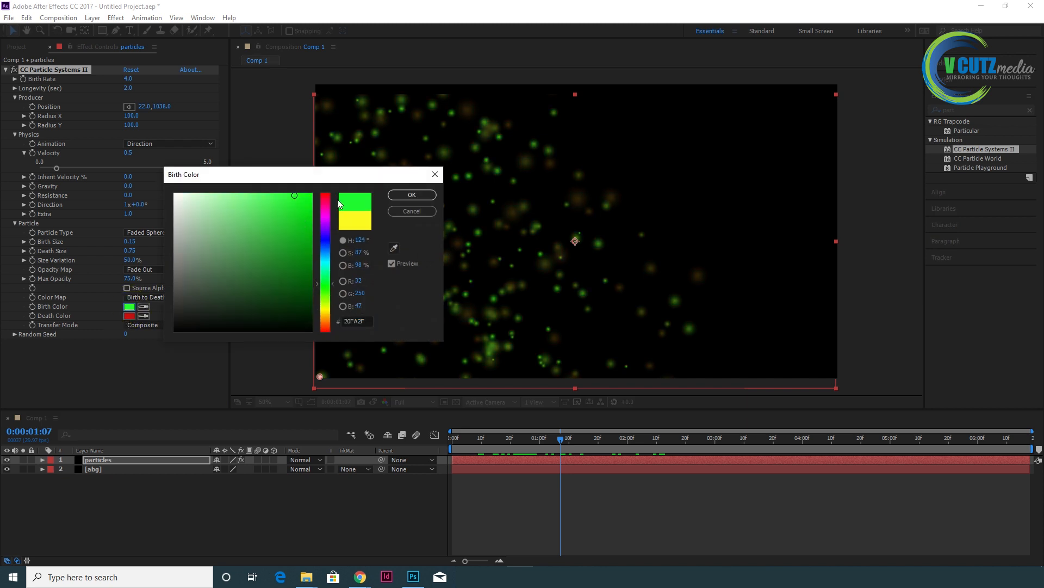
{"action": "left_click", "coordinate": [289, 246]}
{"action": "left_click", "coordinate": [412, 195]}
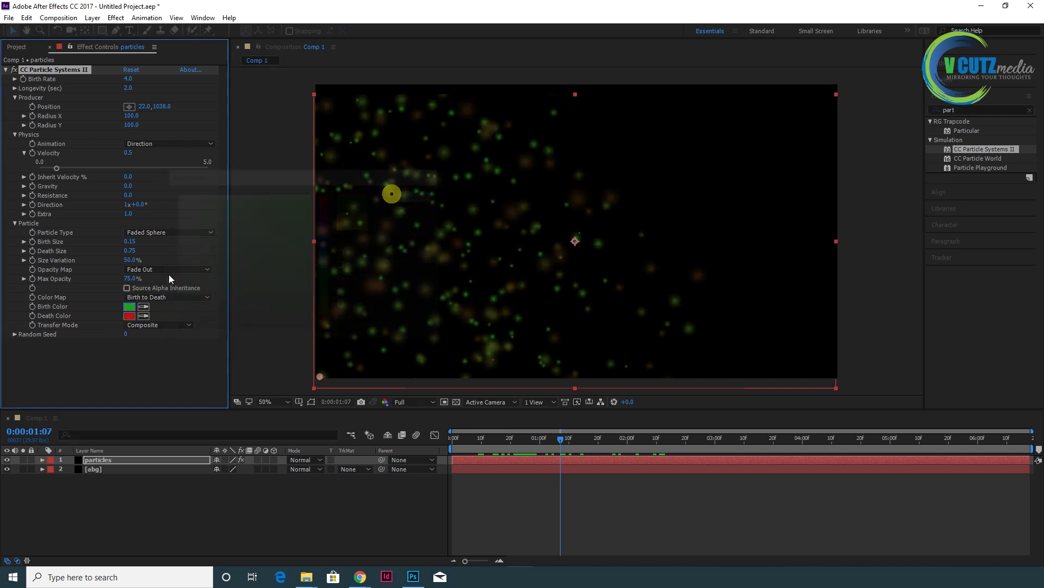
Set the particle Death Color to bright sky blue, about 1EC5F5
{"action": "left_click", "coordinate": [129, 316]}
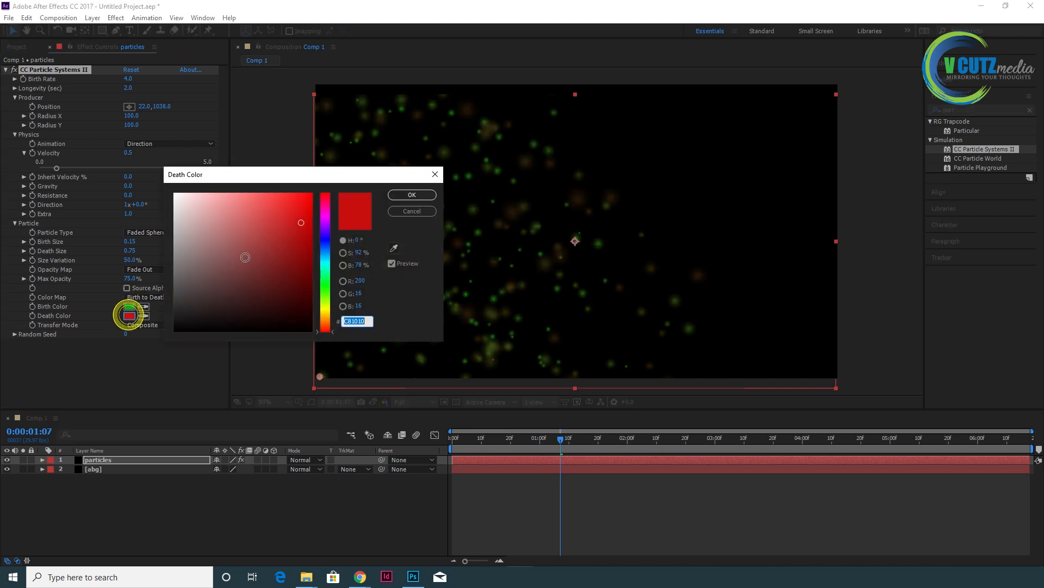
{"action": "left_click", "coordinate": [325, 257]}
{"action": "left_click", "coordinate": [295, 193]}
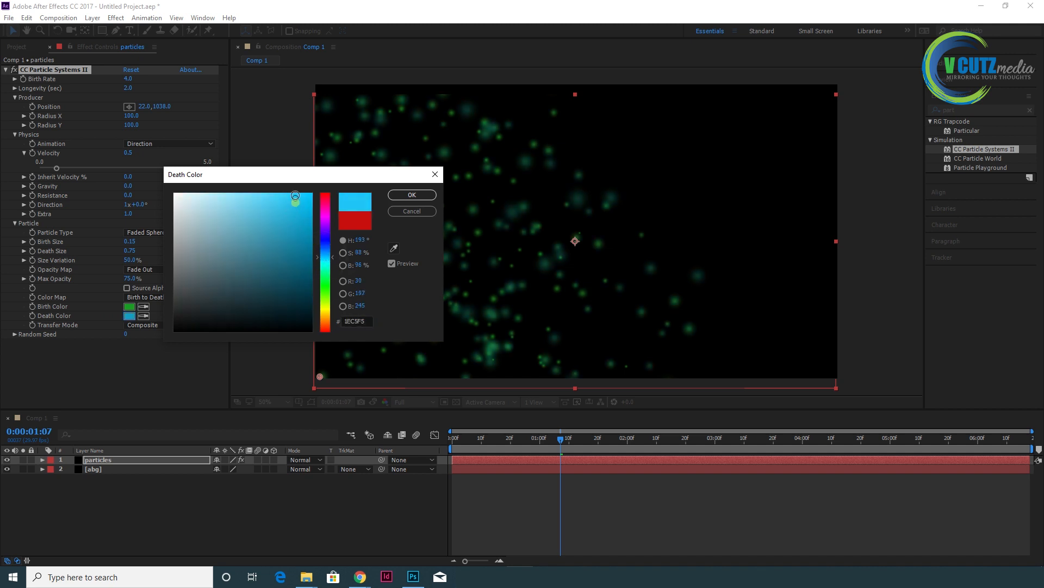
{"action": "left_click", "coordinate": [412, 194]}
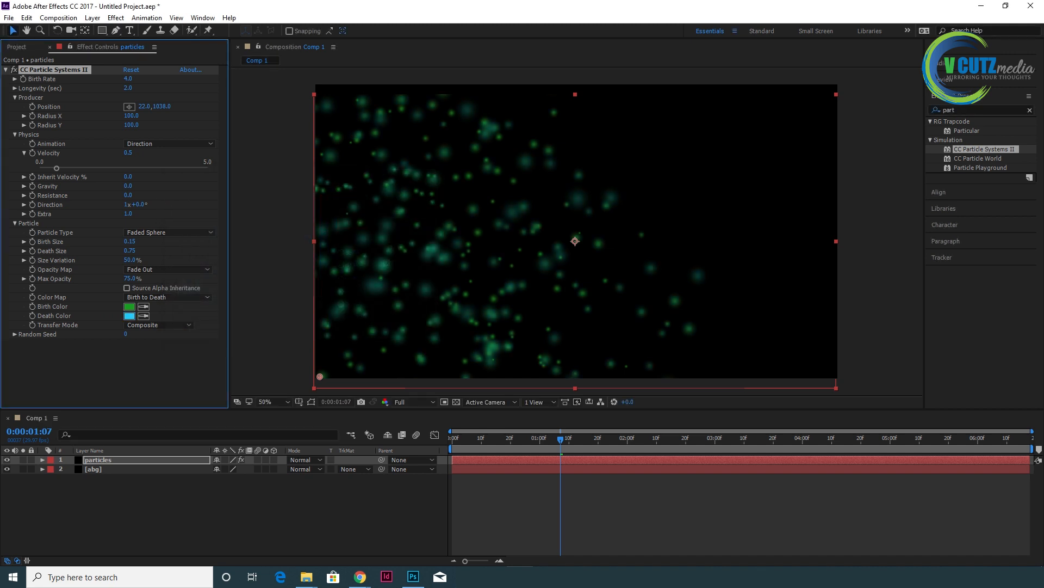
Set both the particle Birth Size and Death Size to 0.10, and scrub the current time to 0:00:02:13
{"action": "left_click", "coordinate": [133, 242]}
{"action": "type", "text": "1"}
{"action": "type", "text": "0"}
{"action": "left_click", "coordinate": [112, 343]}
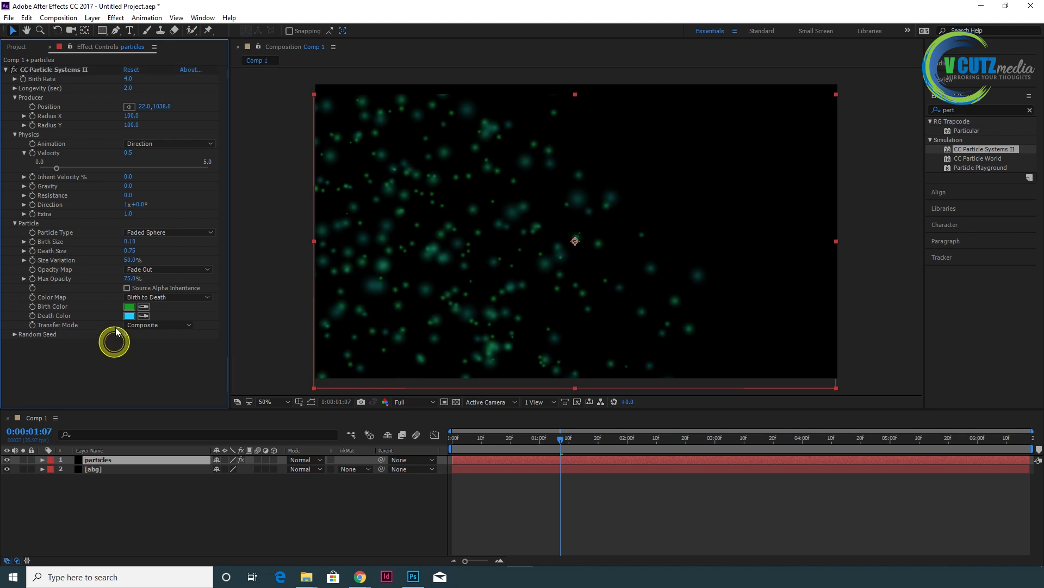
{"action": "left_click", "coordinate": [129, 252]}
{"action": "type", "text": "0.1"}
{"action": "left_click", "coordinate": [143, 332]}
{"action": "left_click_drag", "start_coordinate": [461, 434], "coordinate": [634, 455]}
{"action": "left_click_drag", "start_coordinate": [563, 460], "coordinate": [666, 443]}
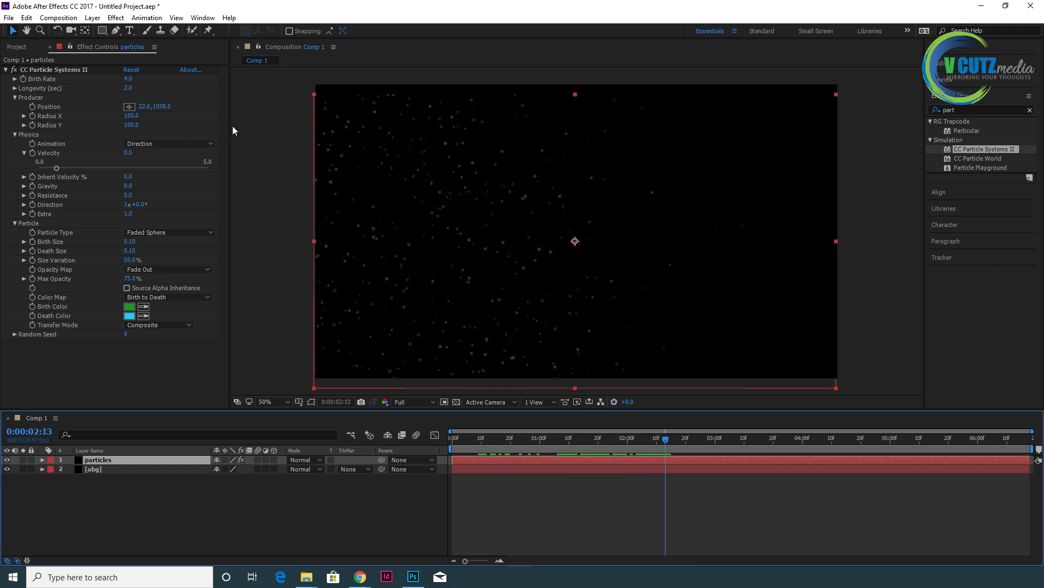
Set the particle Birth Rate to 2 and preview the animation, parking the current time at 0:00:01:03
{"action": "left_click", "coordinate": [129, 79]}
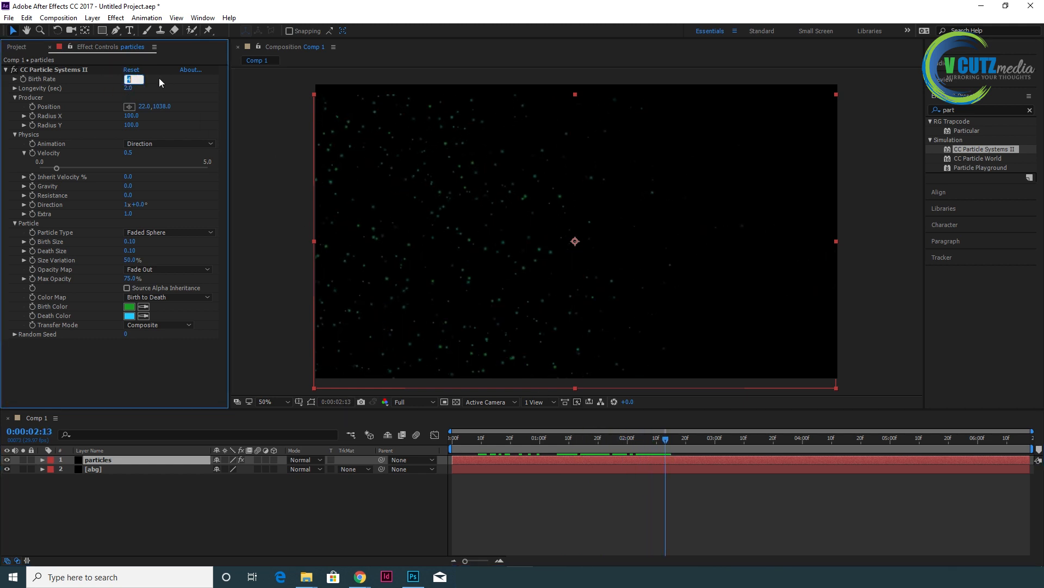
{"action": "type", "text": "2"}
{"action": "left_click", "coordinate": [142, 377]}
{"action": "left_click_drag", "start_coordinate": [490, 437], "coordinate": [647, 458]}
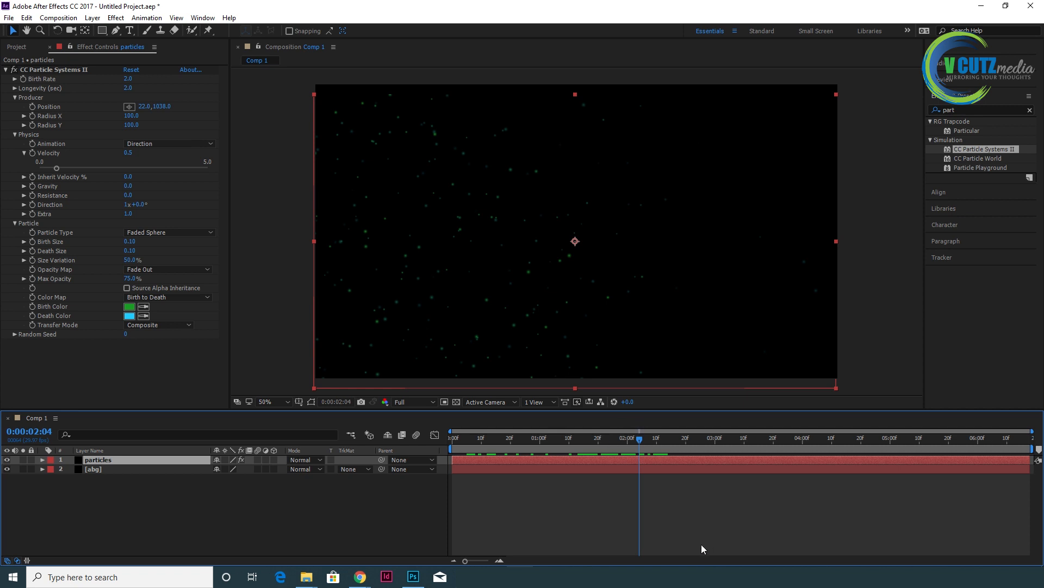
{"action": "left_click_drag", "start_coordinate": [601, 438], "coordinate": [540, 439]}
{"action": "left_click", "coordinate": [493, 536]}
{"action": "key", "text": "space"}
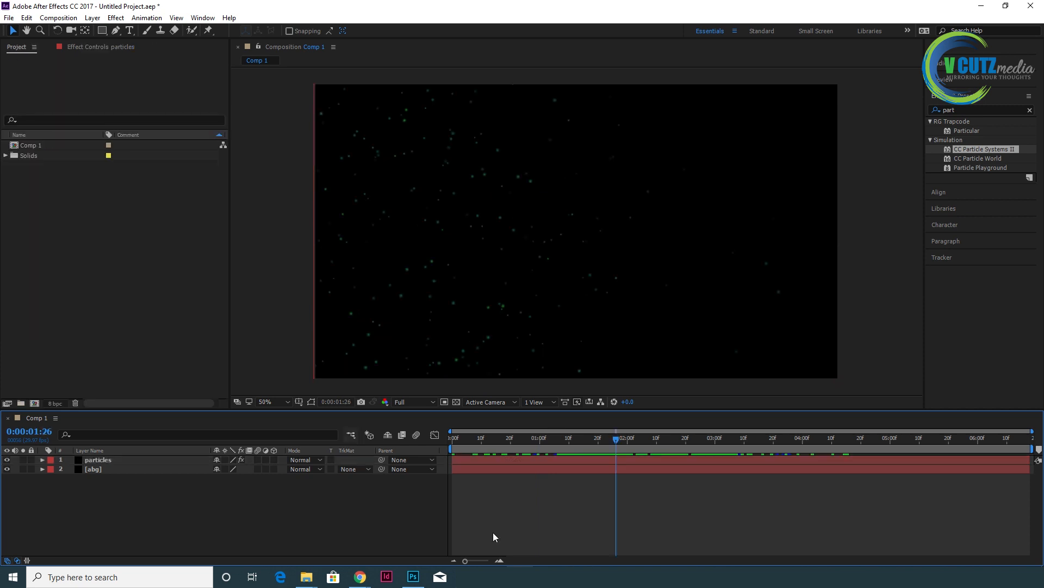
{"action": "left_click_drag", "start_coordinate": [602, 439], "coordinate": [549, 466]}
Import logo-01.png from the desktop's New folder (13) and place it above the particles layer in Comp 1
{"action": "double_click", "coordinate": [85, 231]}
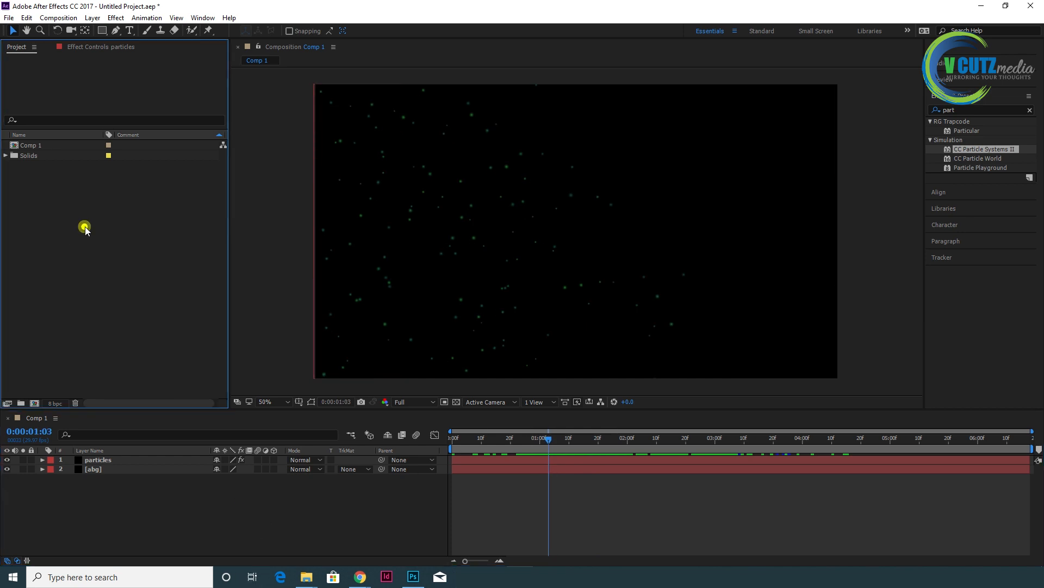
{"action": "double_click", "coordinate": [128, 114]}
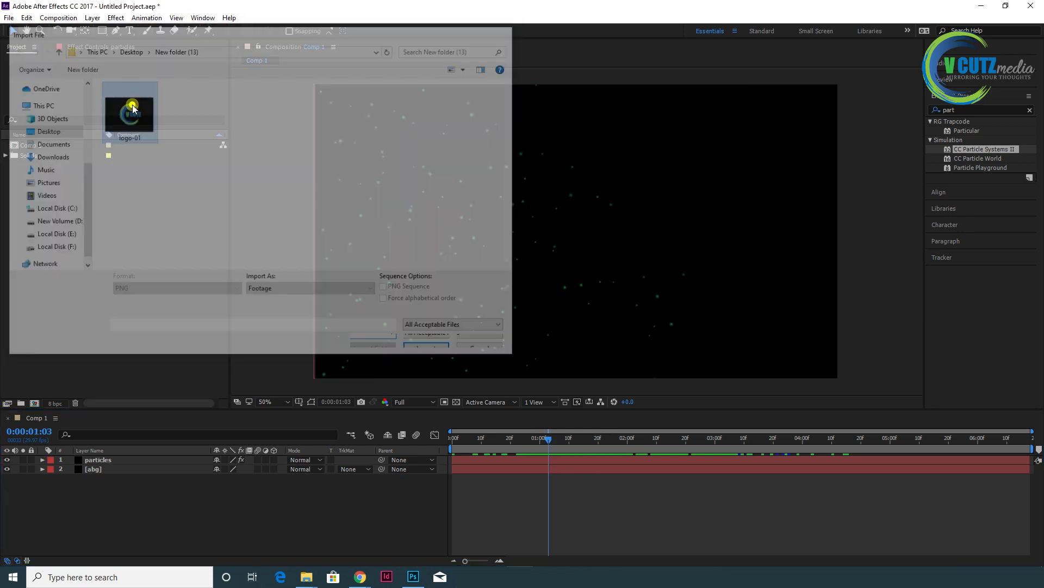
{"action": "left_click_drag", "start_coordinate": [42, 155], "coordinate": [98, 456]}
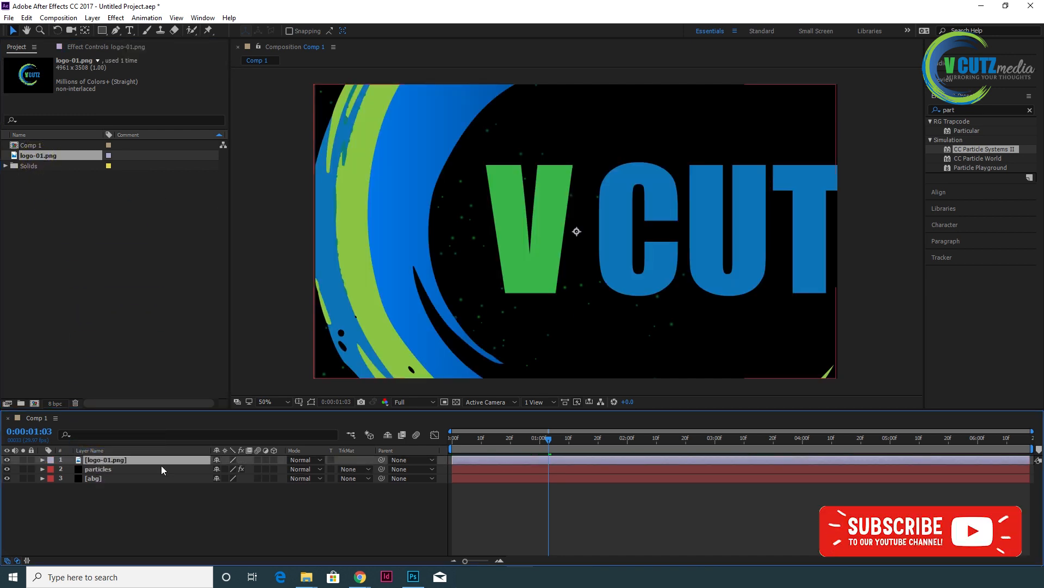
Scale the logo-01.png layer down to 27% and collapse its Scale property
{"action": "key", "text": "s"}
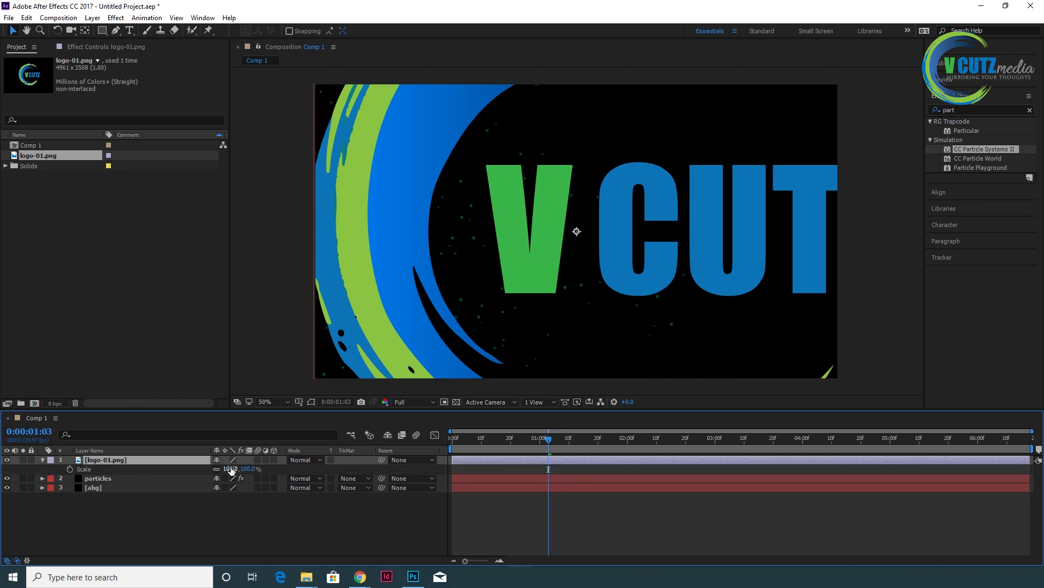
{"action": "left_click_drag", "start_coordinate": [233, 468], "coordinate": [227, 468]}
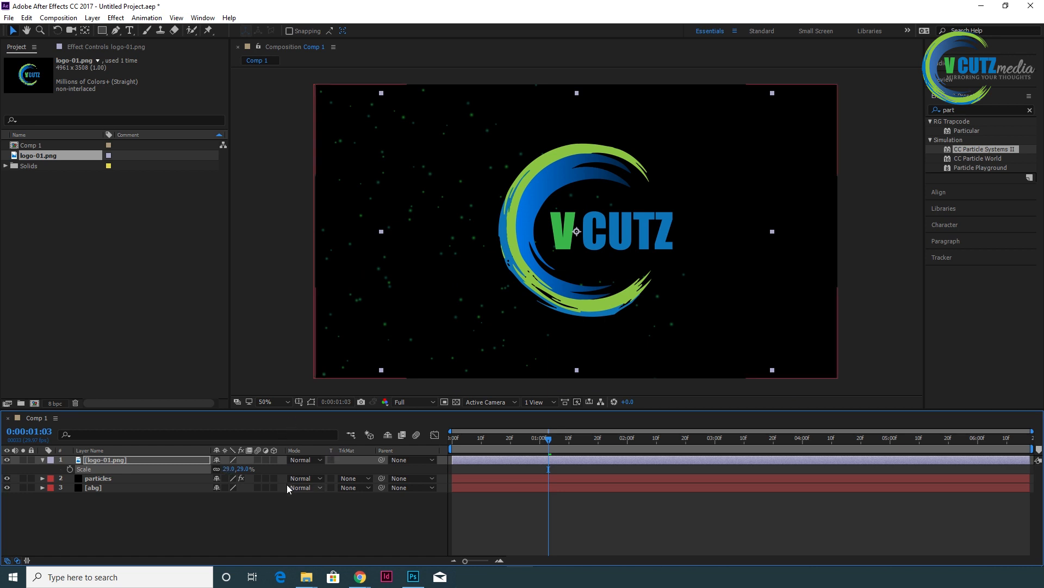
{"action": "left_click_drag", "start_coordinate": [227, 469], "coordinate": [228, 468]}
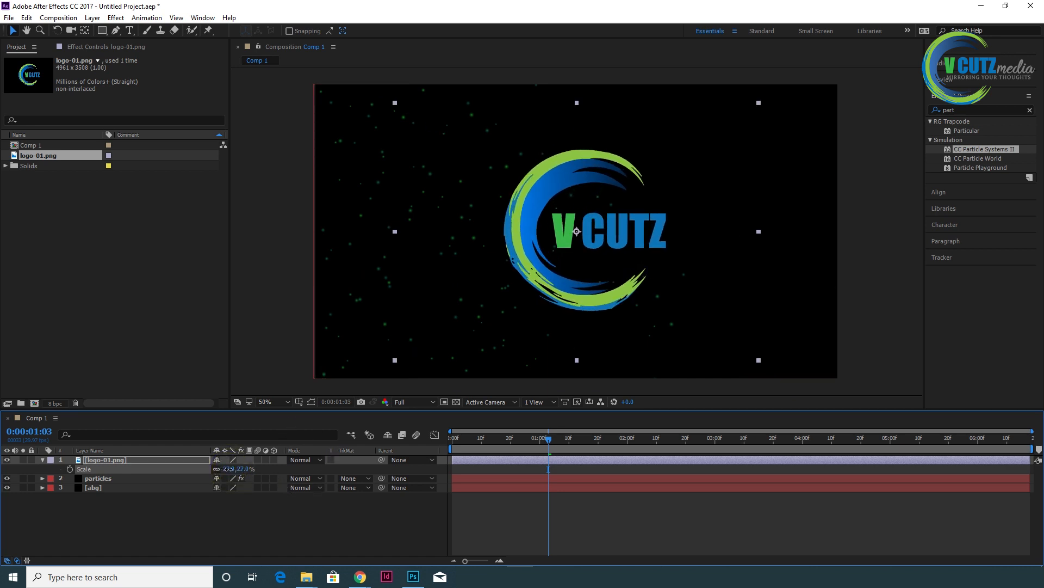
{"action": "left_click", "coordinate": [111, 460]}
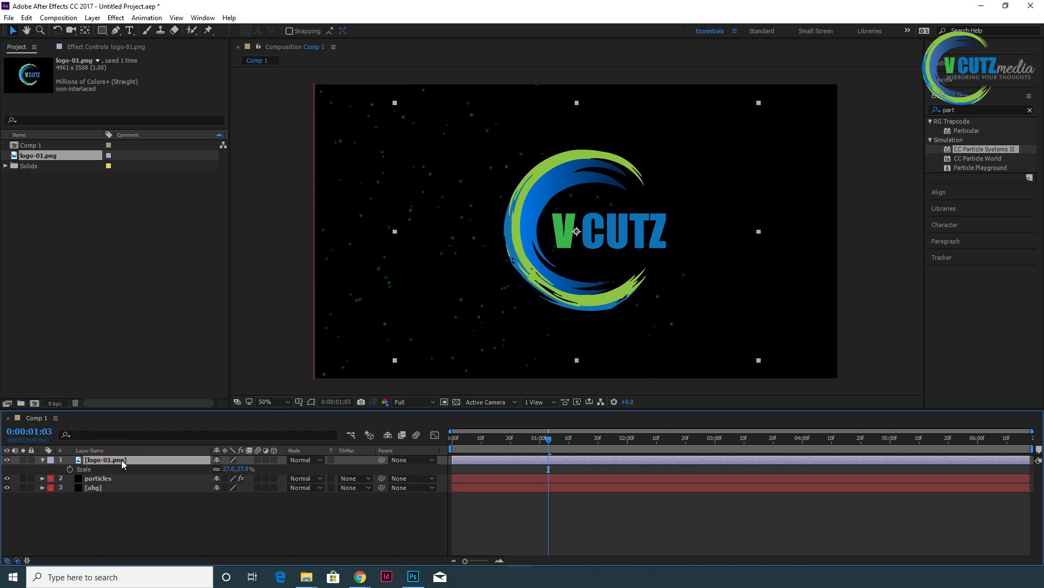
{"action": "key", "text": "s"}
Pre-compose the logo-01.png layer into a new composition named logo, moving all attributes into it
{"action": "right_click", "coordinate": [154, 459]}
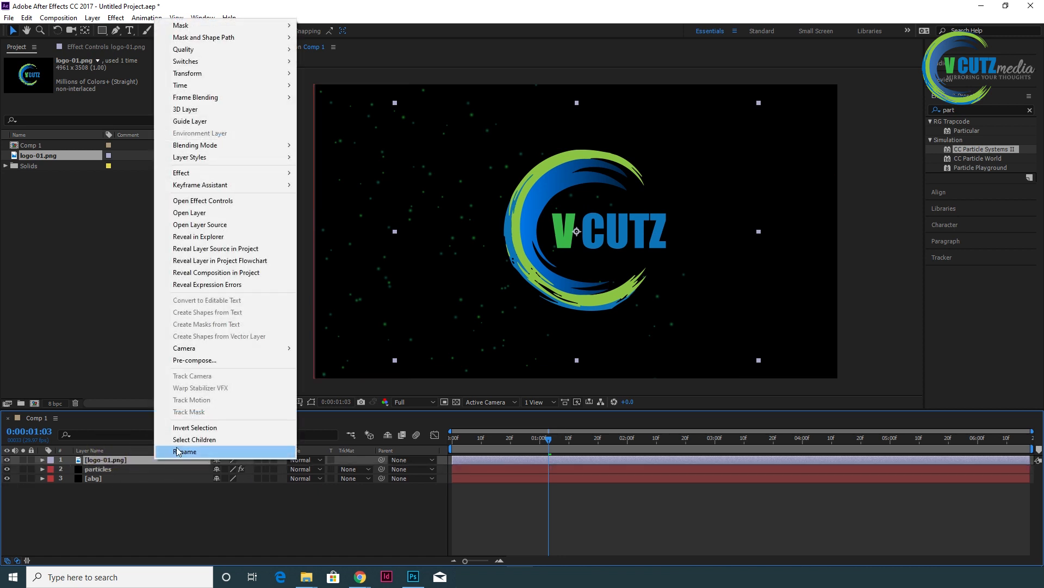
{"action": "left_click", "coordinate": [192, 359]}
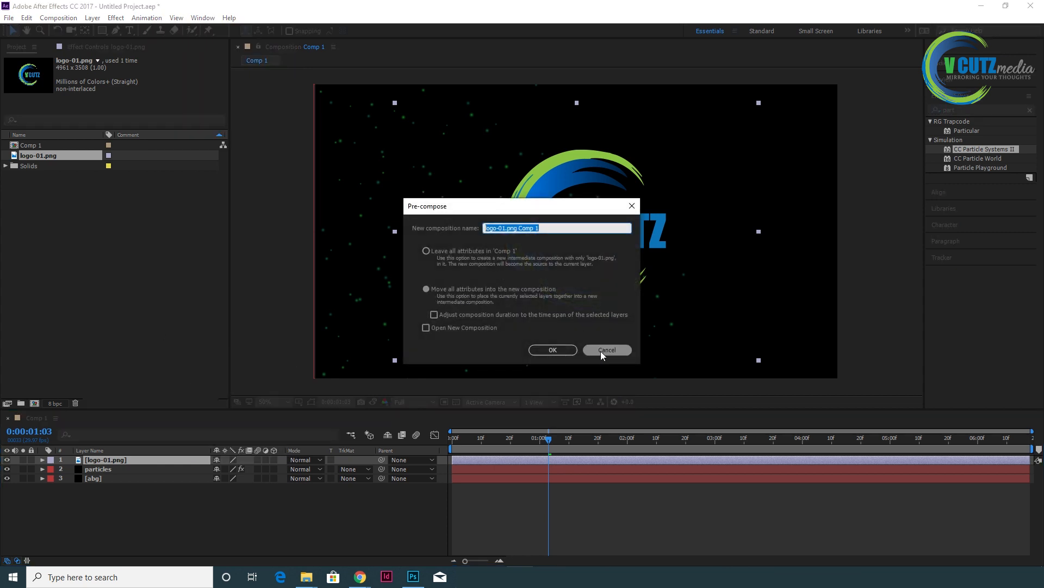
{"action": "left_click", "coordinate": [546, 228]}
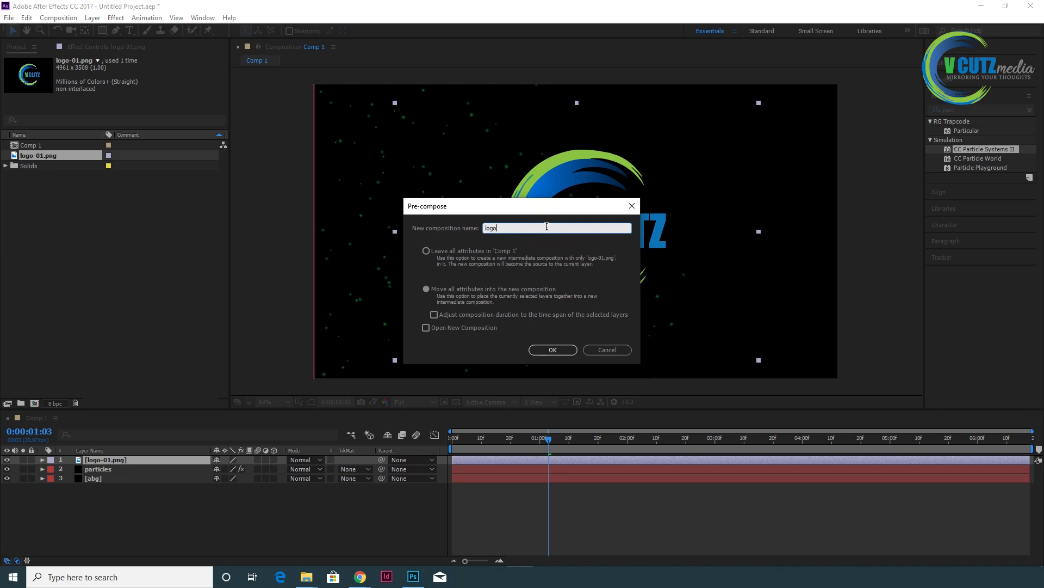
{"action": "left_click_drag", "start_coordinate": [516, 229], "coordinate": [479, 229]}
{"action": "left_click", "coordinate": [568, 350]}
Auto-trace the logo layer on the current frame using the Luminance channel
{"action": "left_click", "coordinate": [94, 462]}
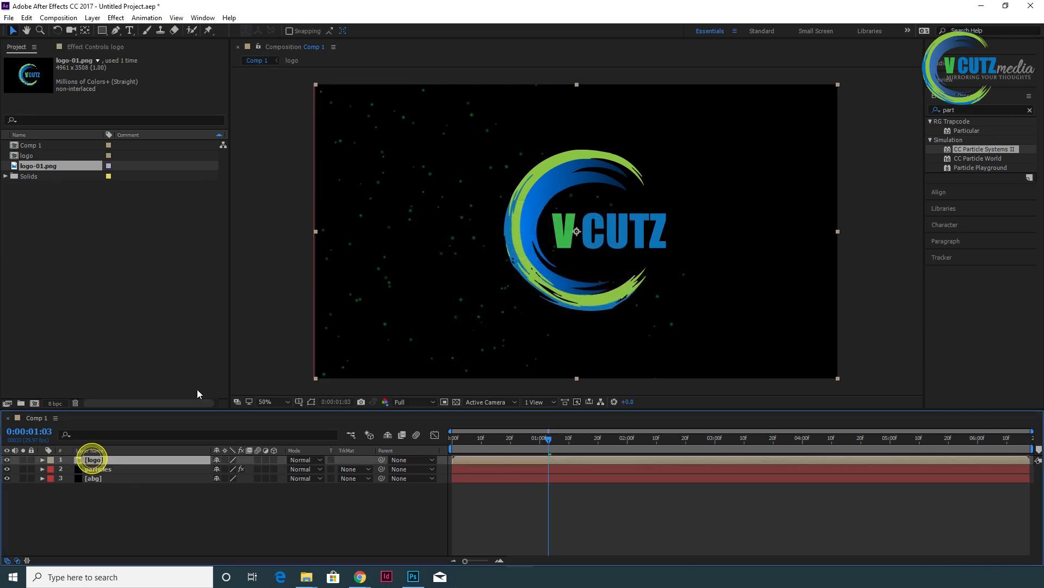
{"action": "left_click", "coordinate": [93, 18]}
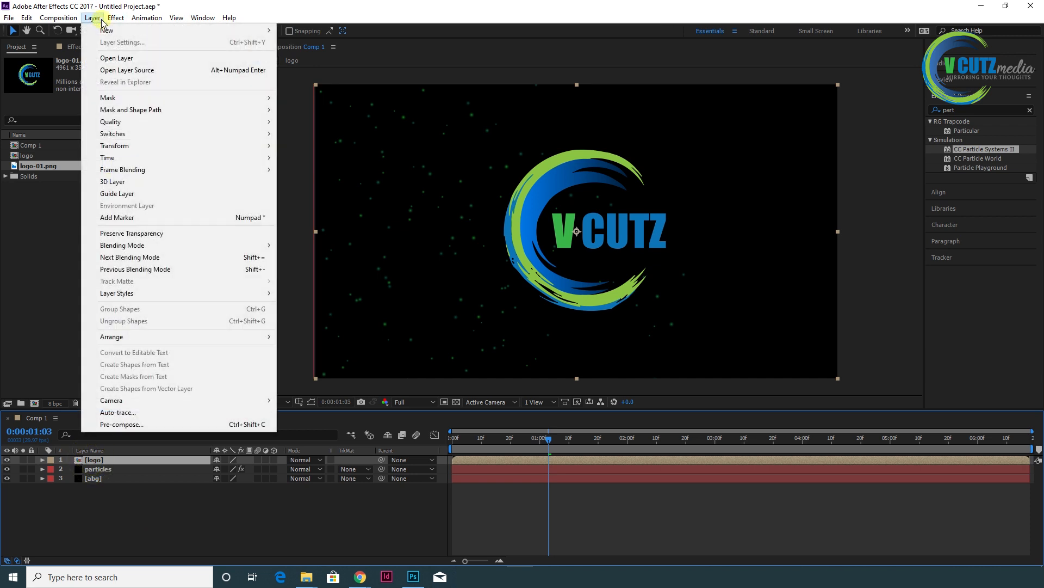
{"action": "left_click", "coordinate": [118, 412]}
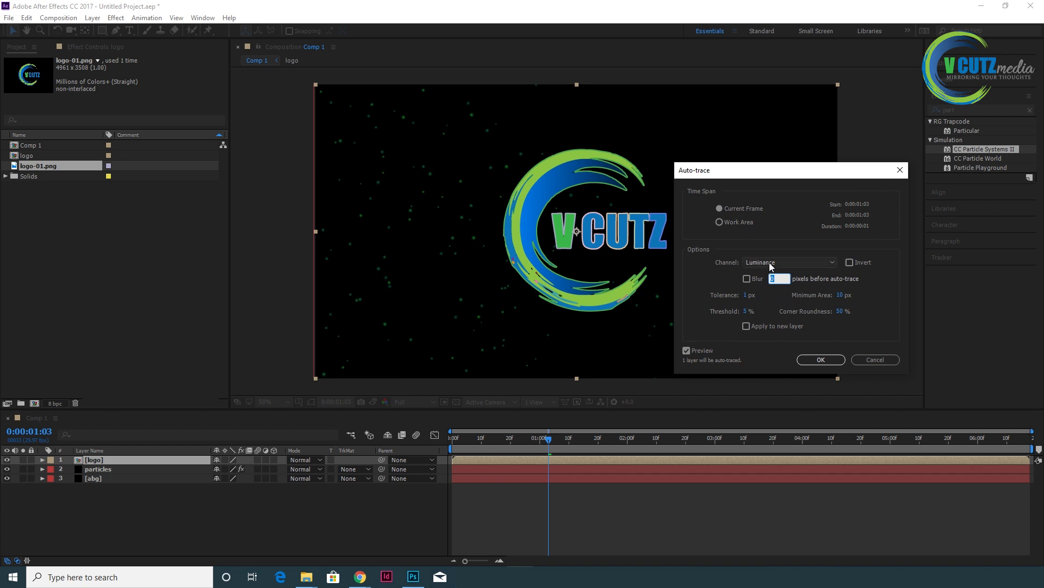
{"action": "left_click", "coordinate": [802, 262]}
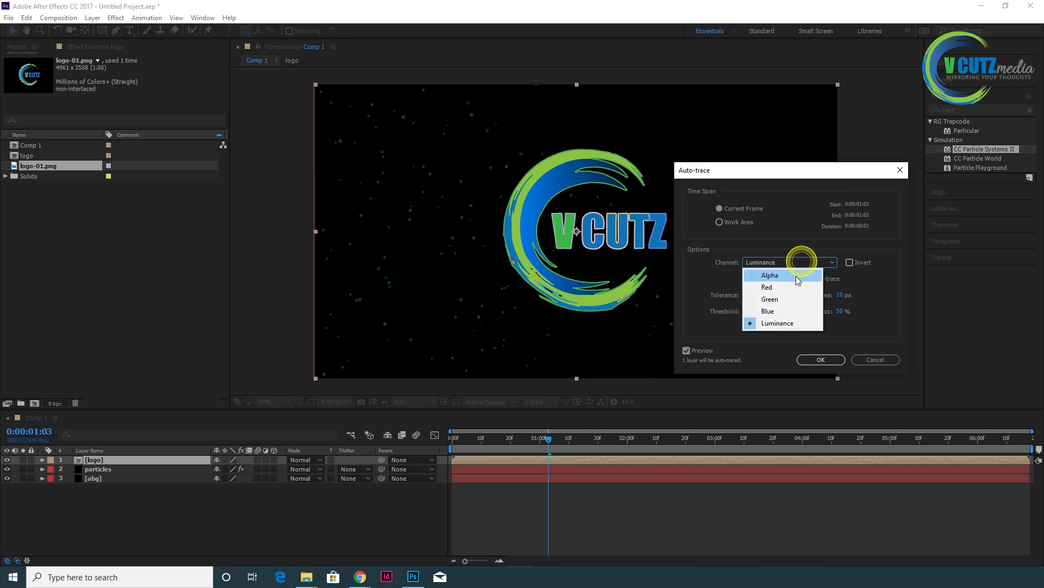
{"action": "left_click", "coordinate": [776, 323]}
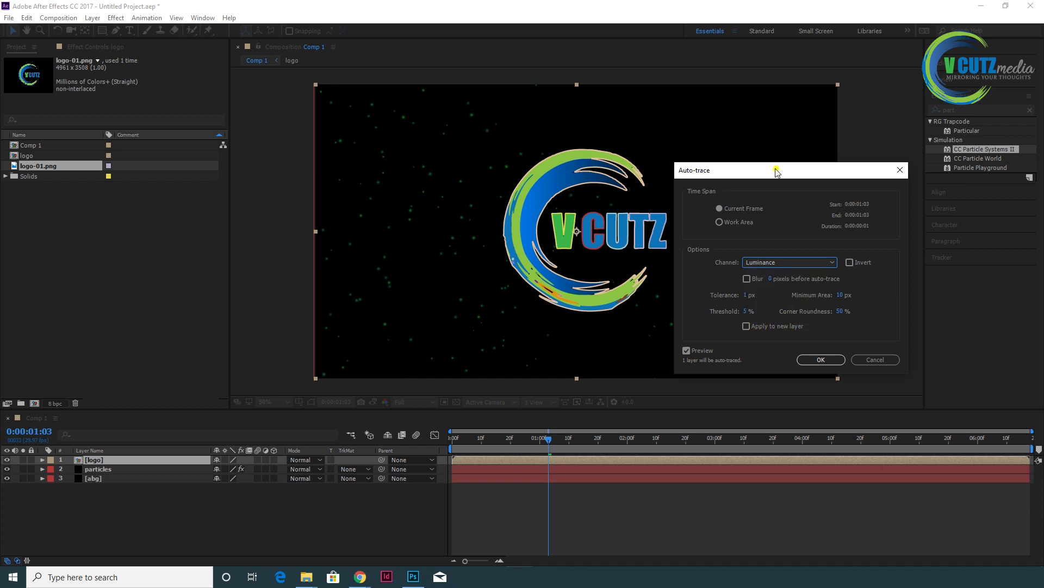
{"action": "left_click_drag", "start_coordinate": [775, 166], "coordinate": [849, 163]}
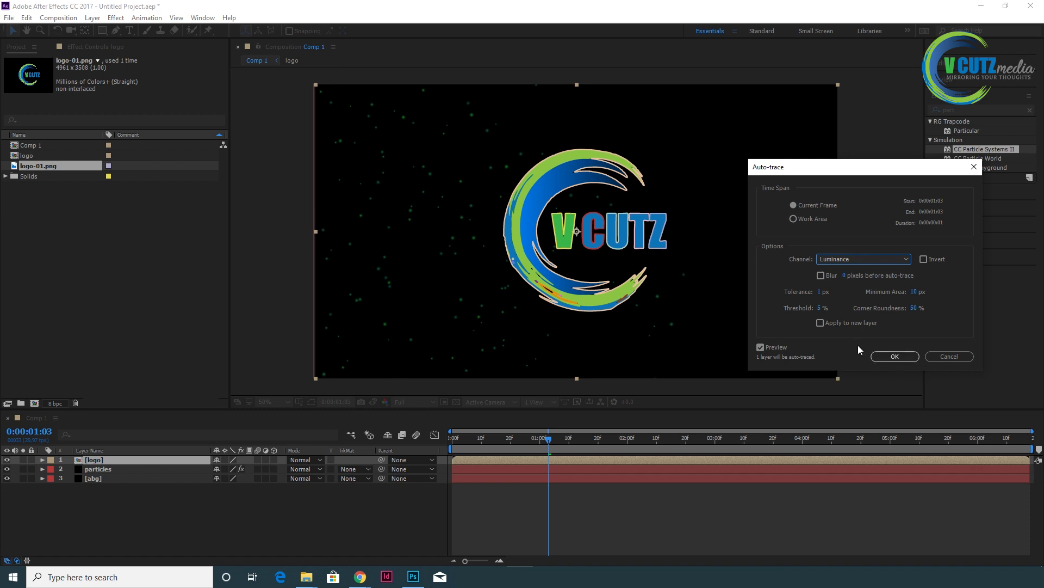
{"action": "left_click", "coordinate": [895, 357]}
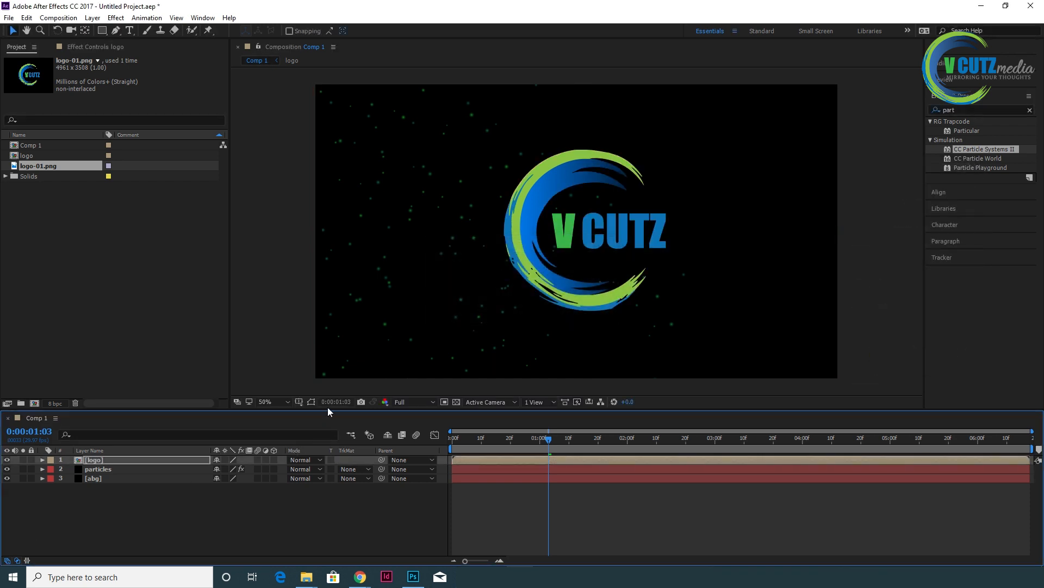
Toggle mask and shape path visibility in the composition view to check the traced logo outlines
{"action": "left_click", "coordinate": [312, 403]}
{"action": "left_click", "coordinate": [312, 403]}
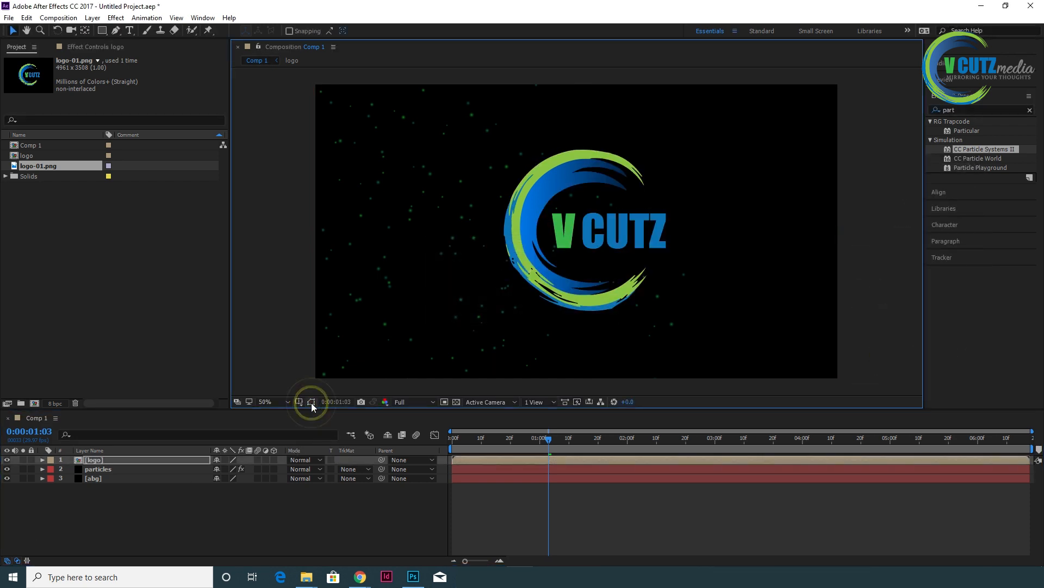
{"action": "left_click", "coordinate": [311, 403]}
{"action": "left_click", "coordinate": [312, 403]}
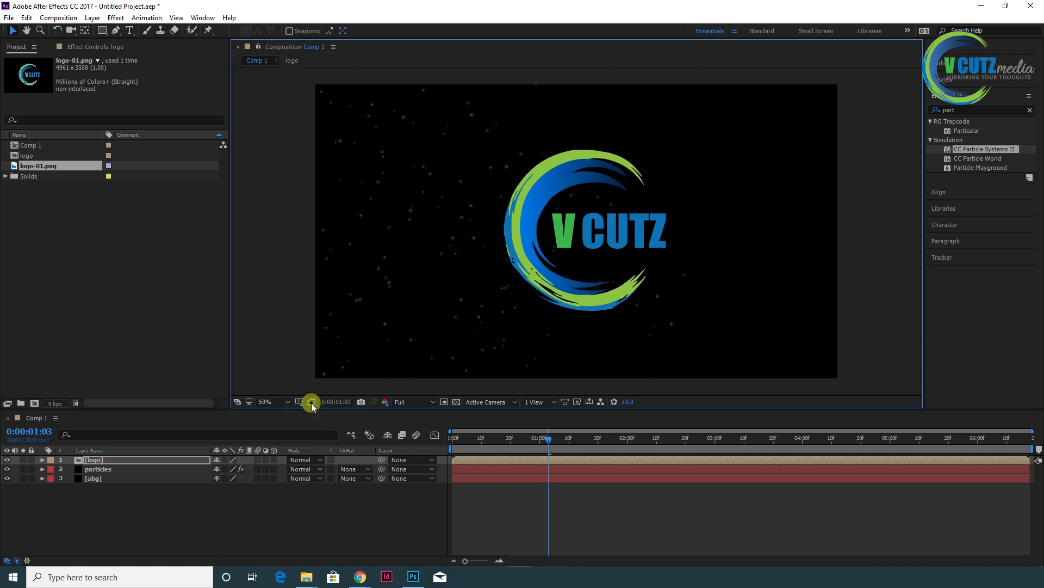
Find the Video Copilot Saber effect, apply it to the logo layer, and scrub the current time to 0:00:01:05
{"action": "left_click", "coordinate": [109, 459]}
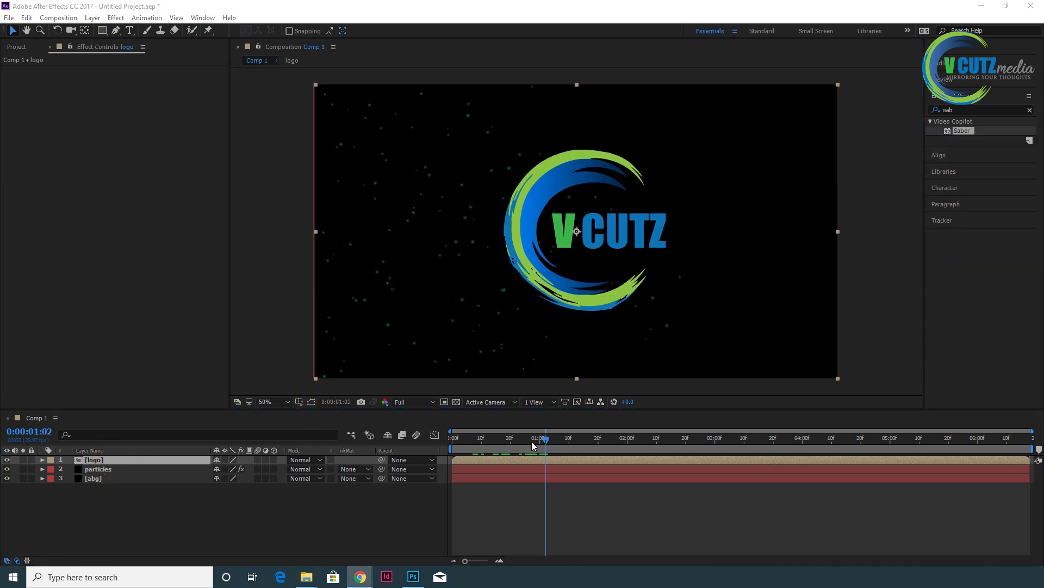
{"action": "left_click", "coordinate": [545, 441]}
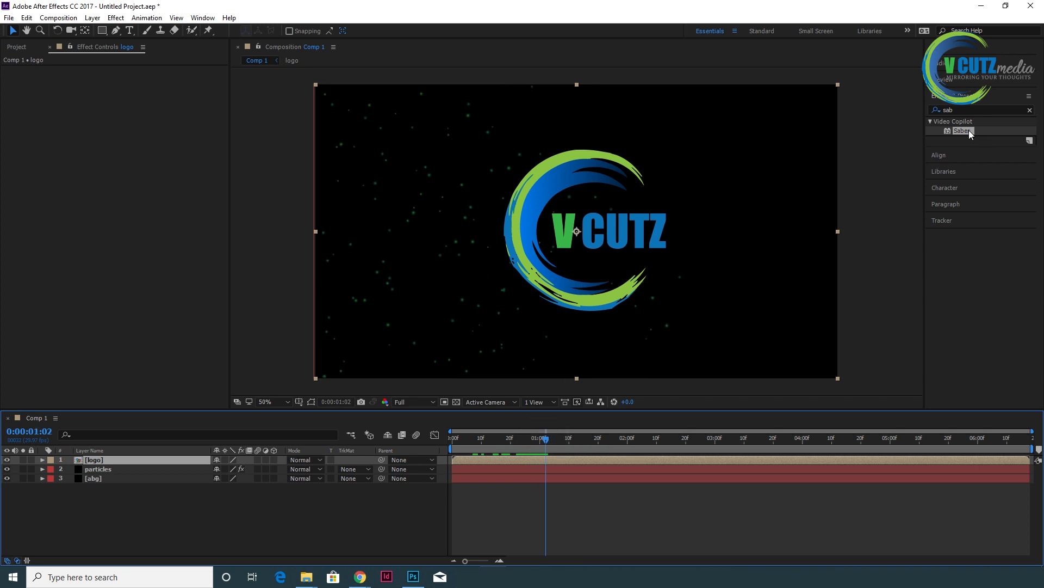
{"action": "left_click_drag", "start_coordinate": [966, 129], "coordinate": [164, 461]}
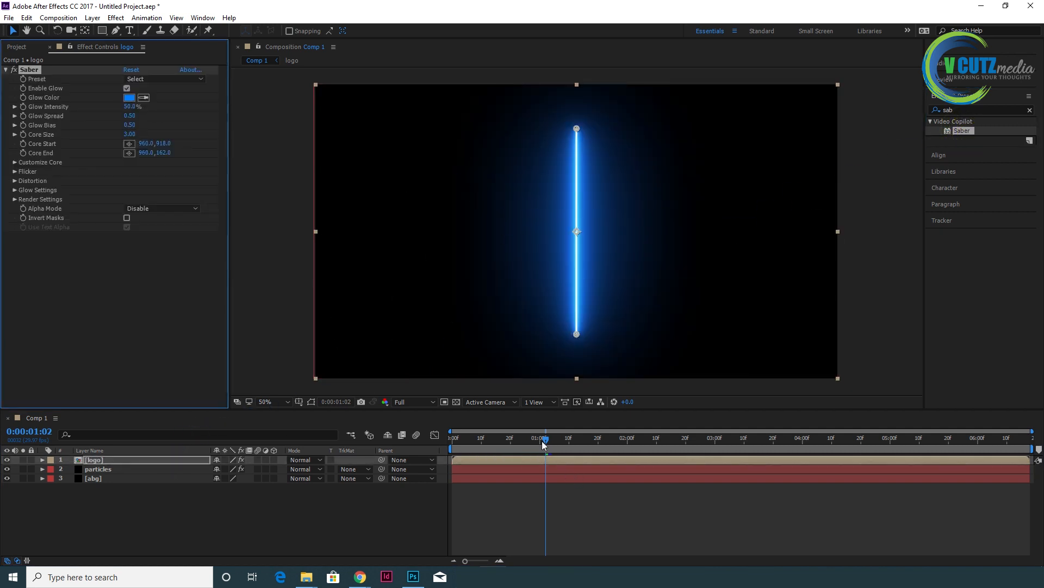
{"action": "left_click_drag", "start_coordinate": [543, 442], "coordinate": [554, 443]}
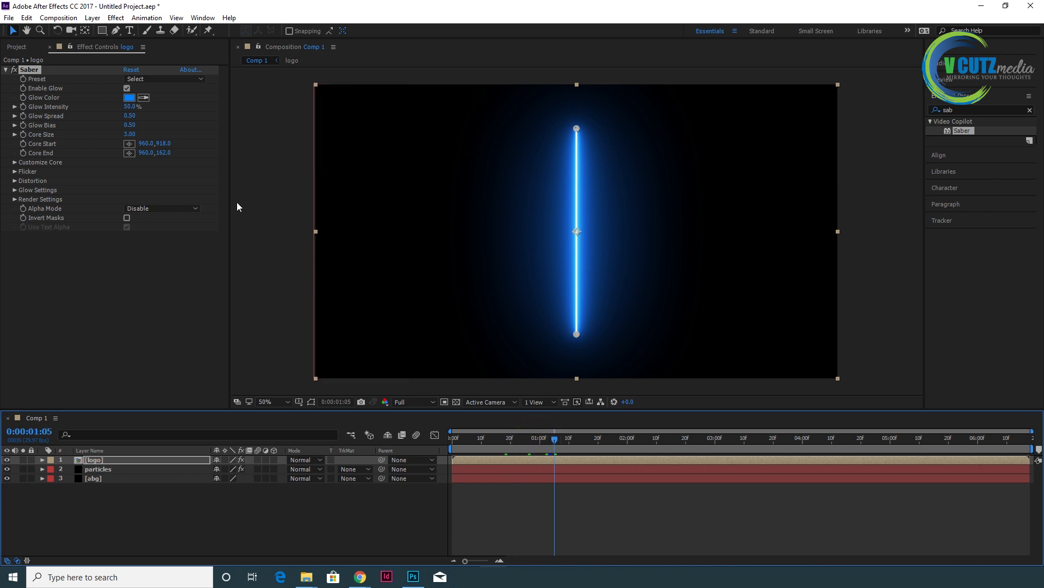
Set the Saber core type to Layer Masks, apply the Arc Reactor preset, and scrub to 0:00:01:03
{"action": "left_click", "coordinate": [14, 162]}
{"action": "left_click", "coordinate": [174, 172]}
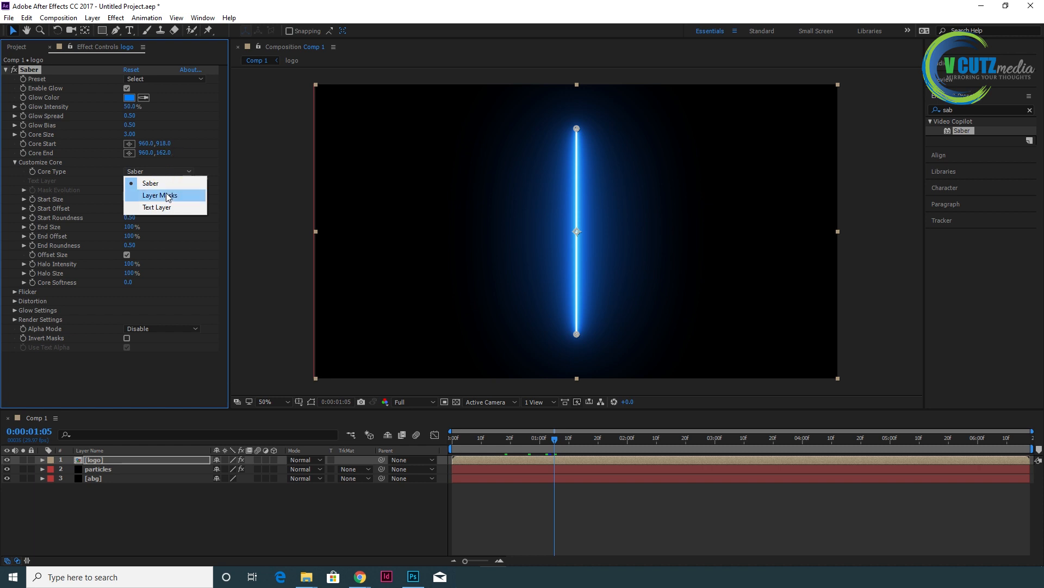
{"action": "left_click", "coordinate": [166, 196]}
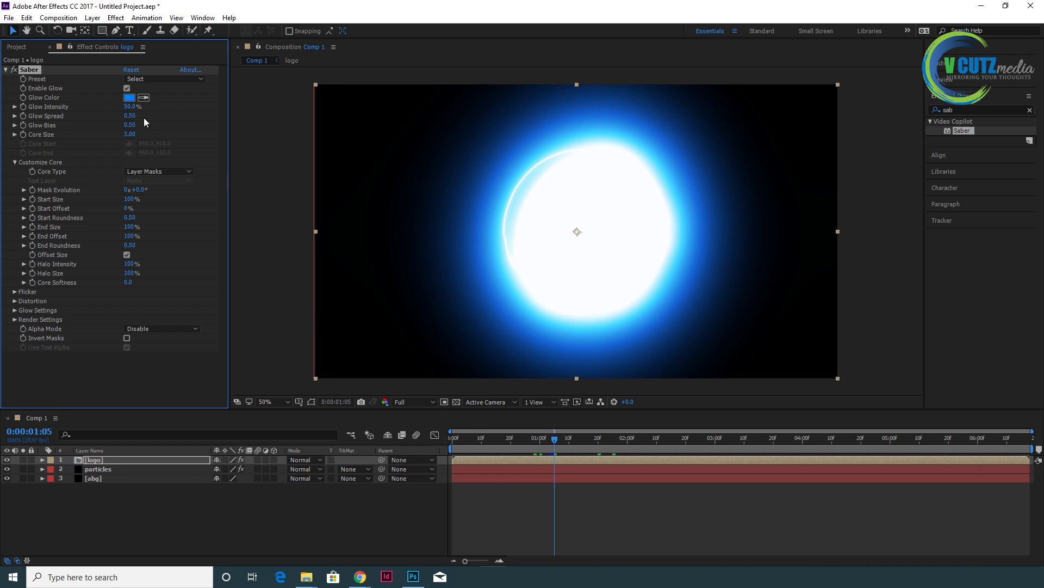
{"action": "left_click", "coordinate": [168, 80]}
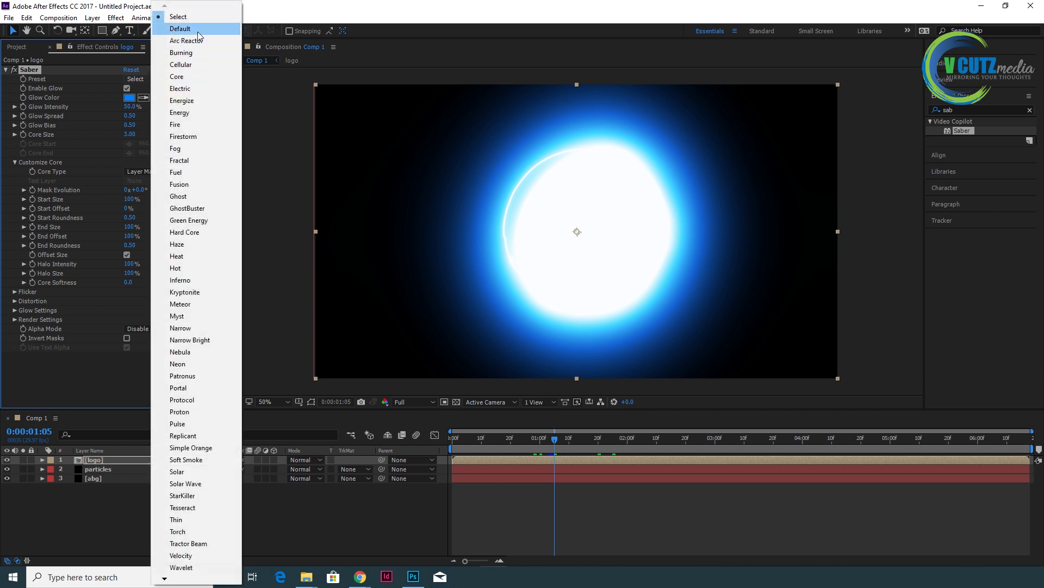
{"action": "left_click", "coordinate": [197, 42]}
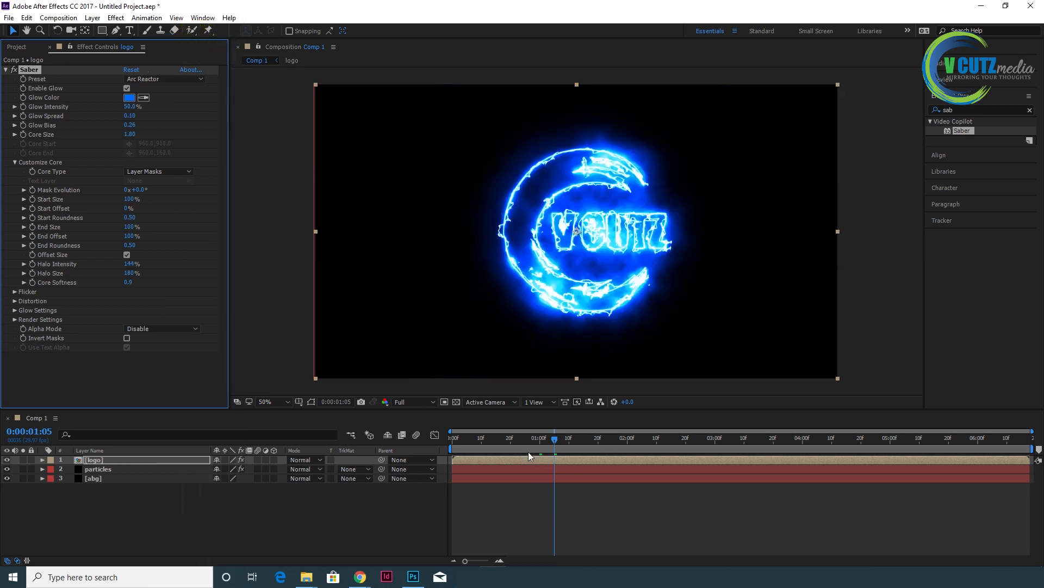
{"action": "left_click_drag", "start_coordinate": [525, 440], "coordinate": [546, 439]}
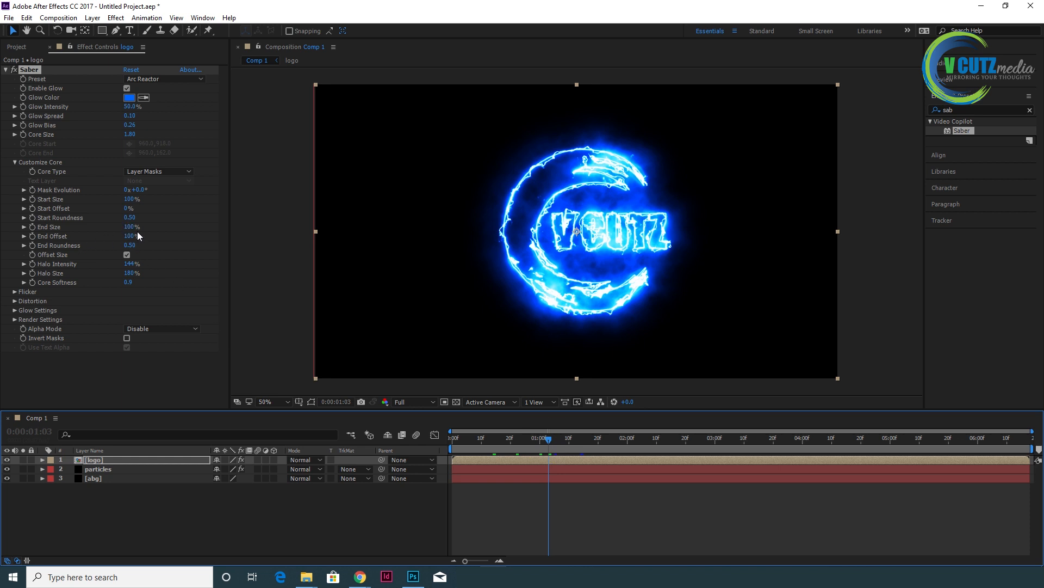
Try a Saber End Offset of 27% and set the composition preview resolution to Quarter
{"action": "left_click_drag", "start_coordinate": [128, 237], "coordinate": [125, 242]}
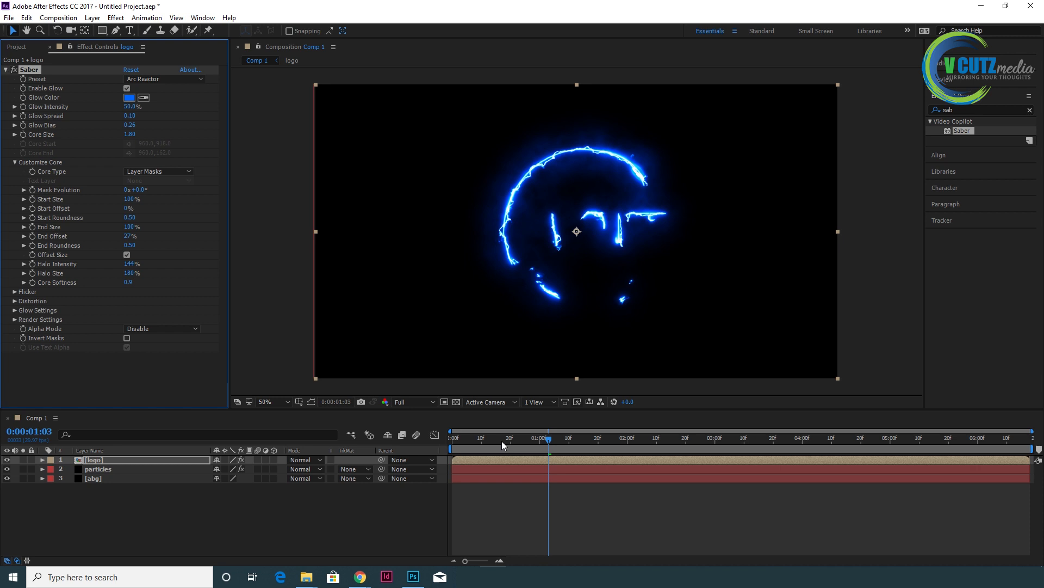
{"action": "left_click", "coordinate": [421, 404]}
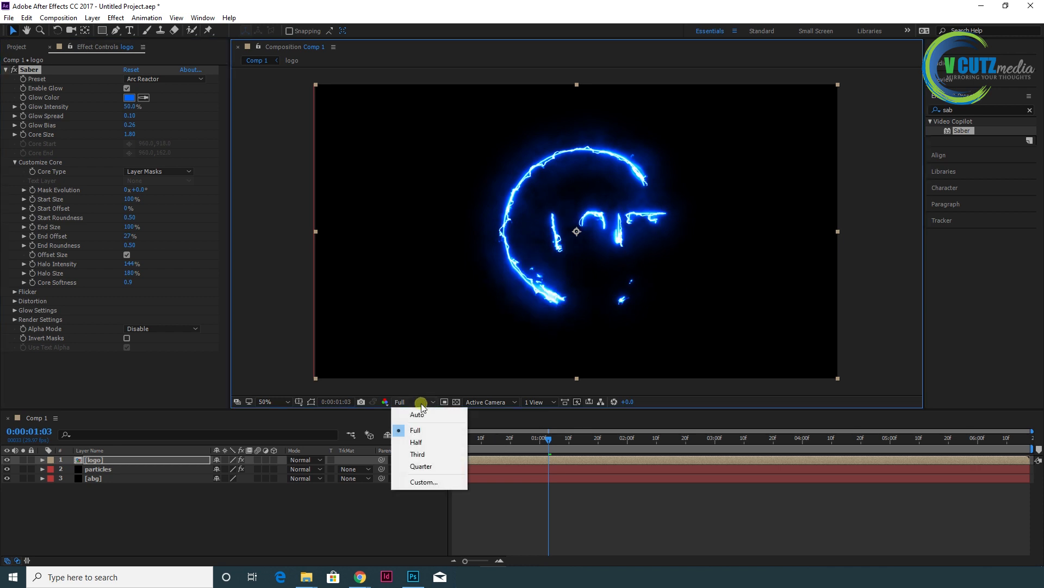
{"action": "left_click", "coordinate": [420, 466]}
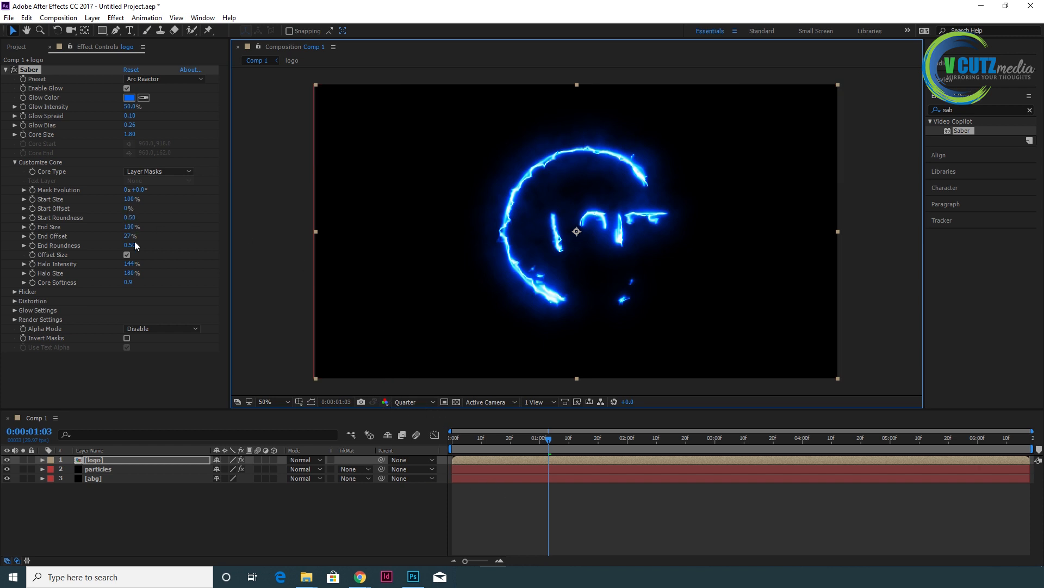
Keyframe the Saber End Offset from 0% at 0:00:00:00 to 100% at 0:00:01:21
{"action": "mouse_move", "coordinate": [128, 236]}
{"action": "left_mouse_down"}
{"action": "mouse_move", "coordinate": [140, 238]}
{"action": "mouse_move", "coordinate": [114, 243]}
{"action": "left_mouse_up"}
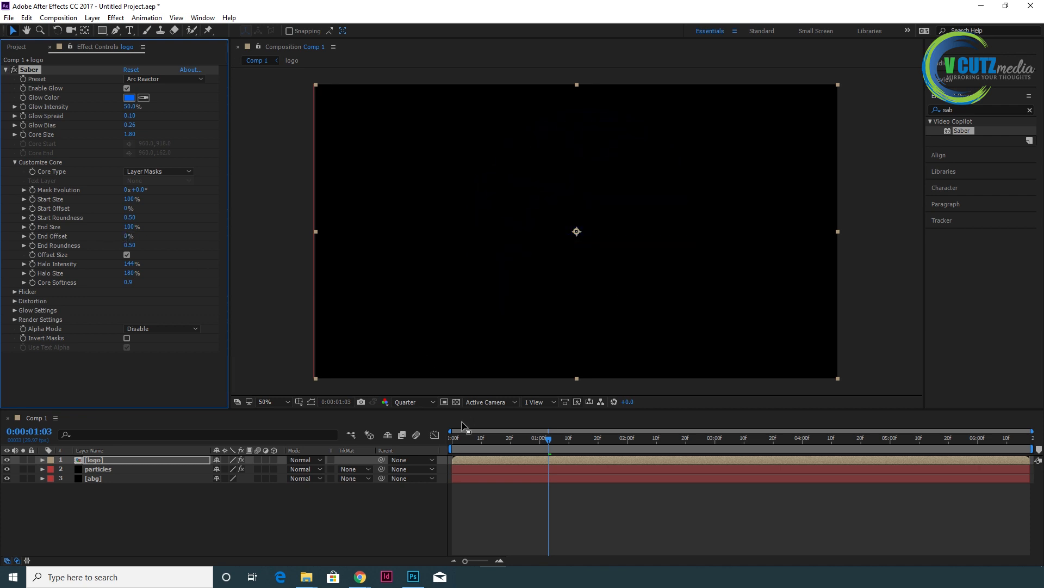
{"action": "left_click", "coordinate": [478, 438]}
{"action": "left_click_drag", "start_coordinate": [477, 439], "coordinate": [448, 440]}
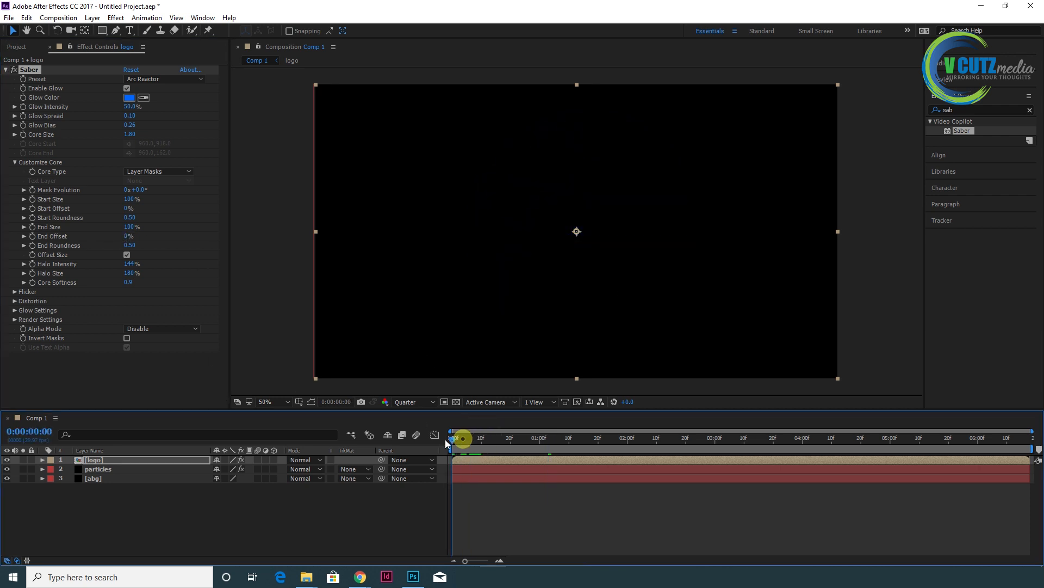
{"action": "left_click", "coordinate": [33, 236]}
{"action": "left_click_drag", "start_coordinate": [547, 435], "coordinate": [601, 438]}
{"action": "left_click", "coordinate": [128, 236]}
{"action": "left_click_drag", "start_coordinate": [128, 236], "coordinate": [200, 237]}
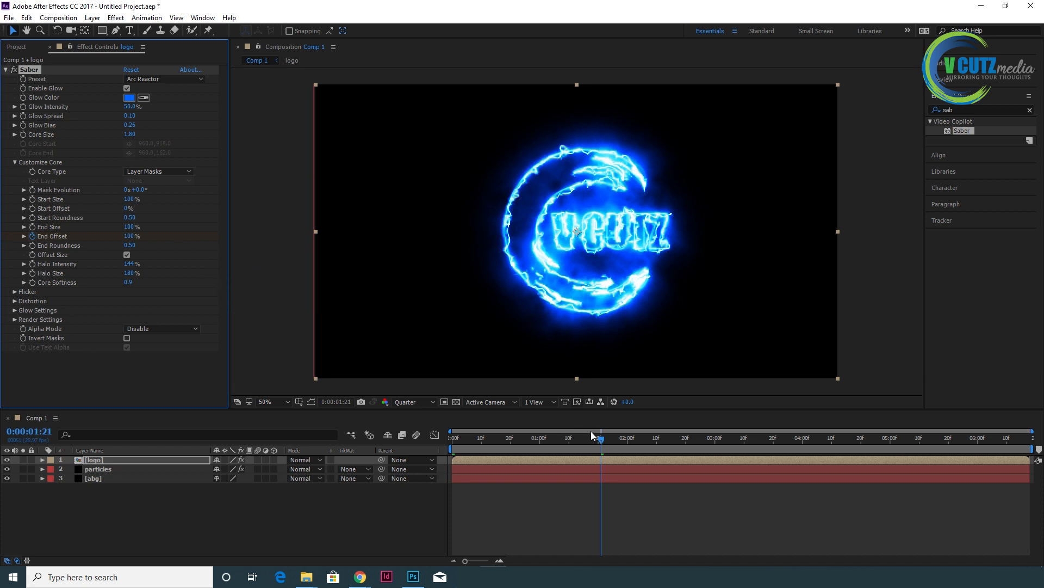
Scrub through the logo reveal and set the composition preview resolution to Half
{"action": "mouse_move", "coordinate": [598, 438]}
{"action": "left_mouse_down"}
{"action": "mouse_move", "coordinate": [496, 442]}
{"action": "mouse_move", "coordinate": [413, 465]}
{"action": "mouse_move", "coordinate": [577, 452]}
{"action": "mouse_move", "coordinate": [468, 464]}
{"action": "mouse_move", "coordinate": [536, 457]}
{"action": "mouse_move", "coordinate": [517, 437]}
{"action": "mouse_move", "coordinate": [485, 441]}
{"action": "mouse_move", "coordinate": [612, 461]}
{"action": "left_mouse_up"}
{"action": "left_click", "coordinate": [413, 402]}
{"action": "left_click", "coordinate": [417, 442]}
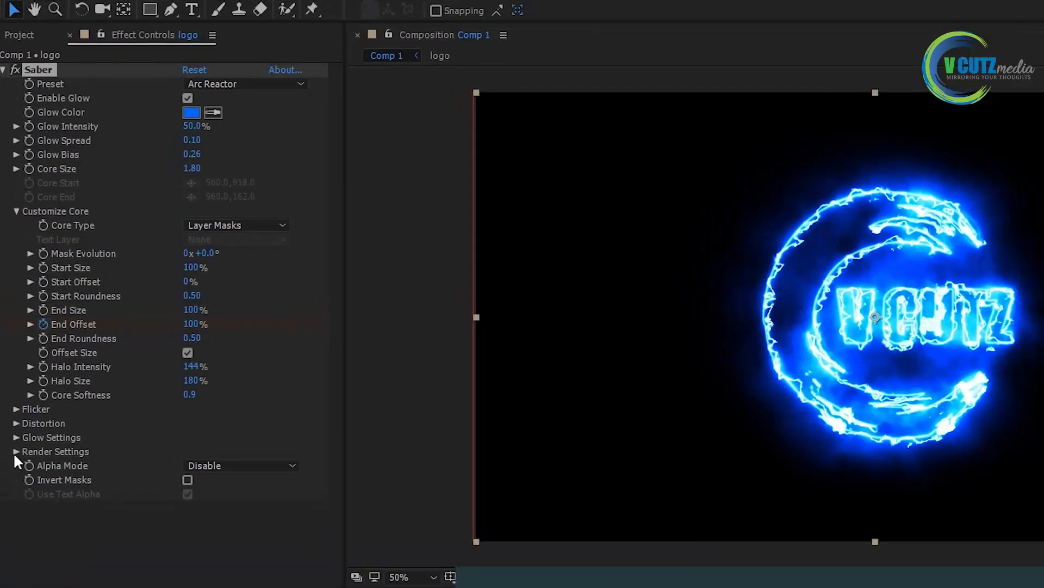
Set Composite Settings to Transparent in the Saber render settings so the particles background shows through
{"action": "left_click", "coordinate": [15, 347]}
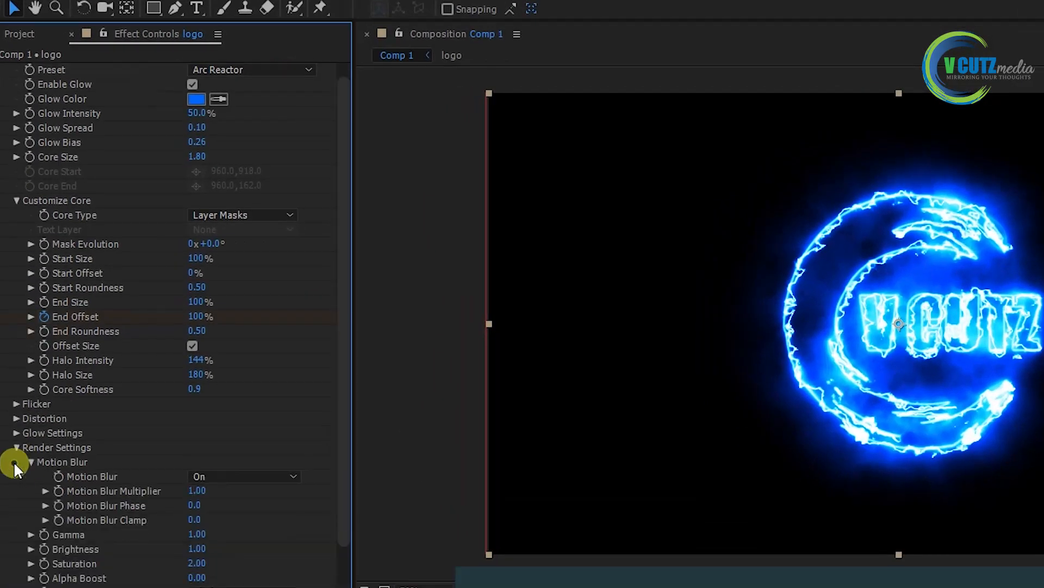
{"action": "scroll", "coordinate": [277, 538], "scroll_direction": "down", "scroll_amount": 1}
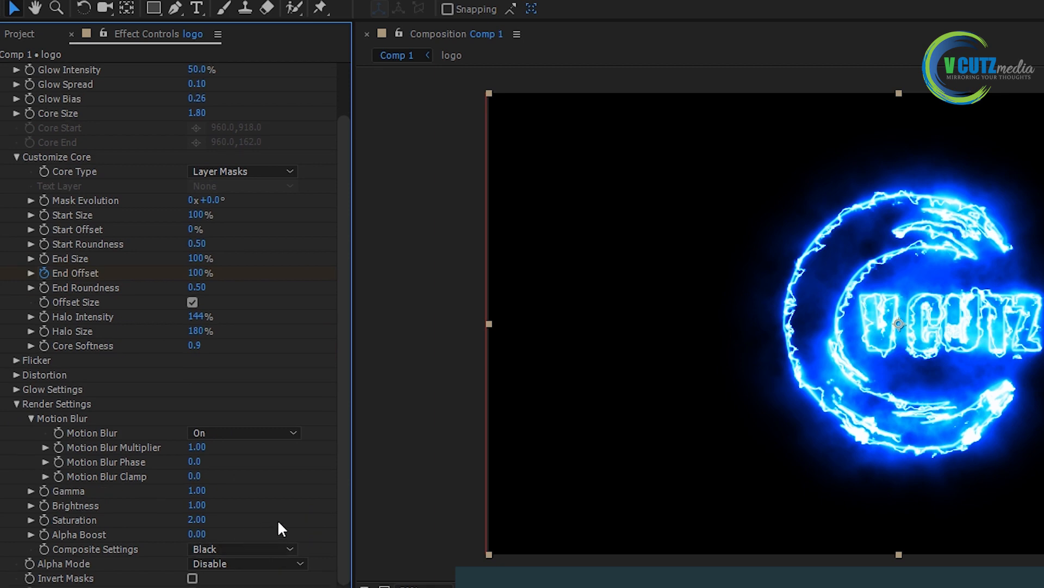
{"action": "left_click", "coordinate": [275, 549]}
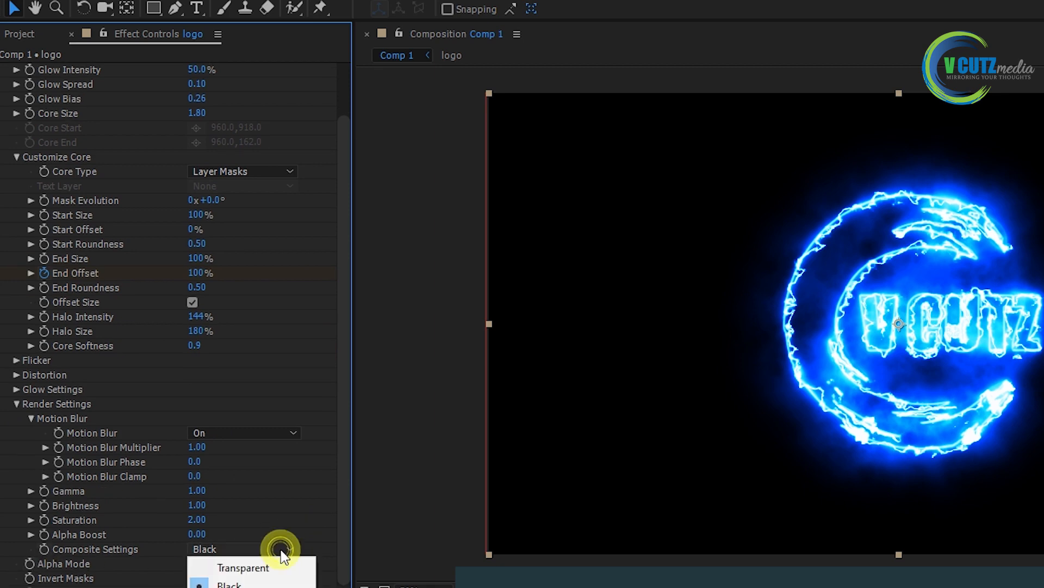
{"action": "left_click", "coordinate": [264, 570]}
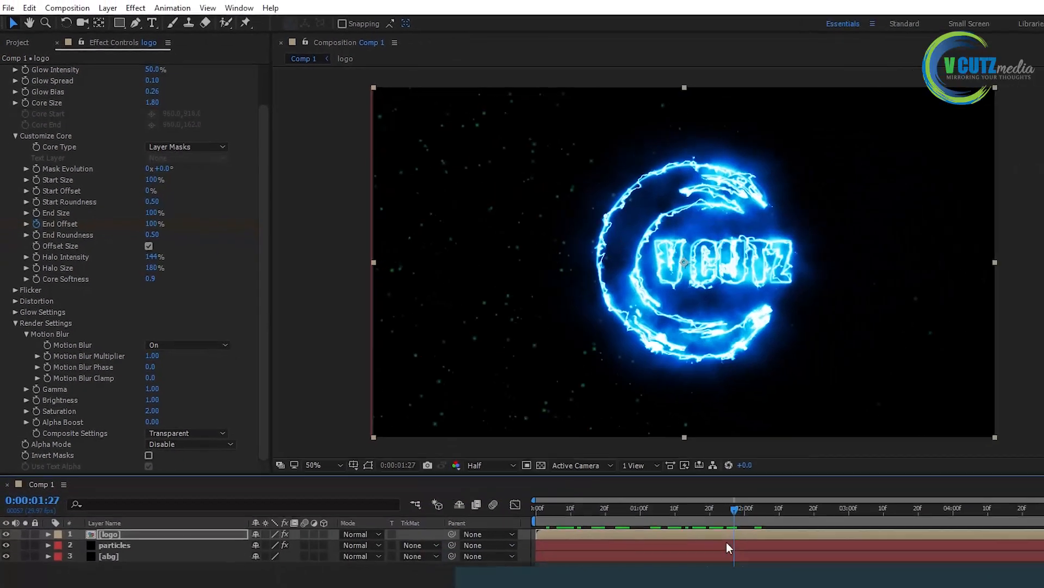
Try another shade for the Saber glow color on the logo layer
{"action": "scroll", "coordinate": [187, 251], "scroll_direction": "up", "scroll_amount": 3}
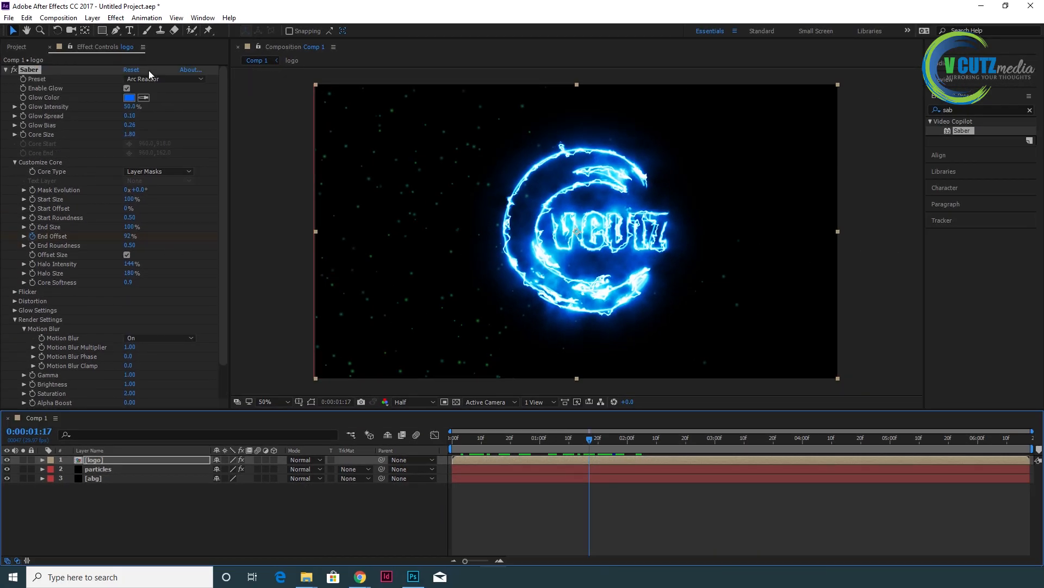
{"action": "left_click", "coordinate": [129, 97]}
{"action": "left_click", "coordinate": [296, 195]}
{"action": "left_click_drag", "start_coordinate": [296, 195], "coordinate": [305, 193]}
{"action": "left_click", "coordinate": [411, 195]}
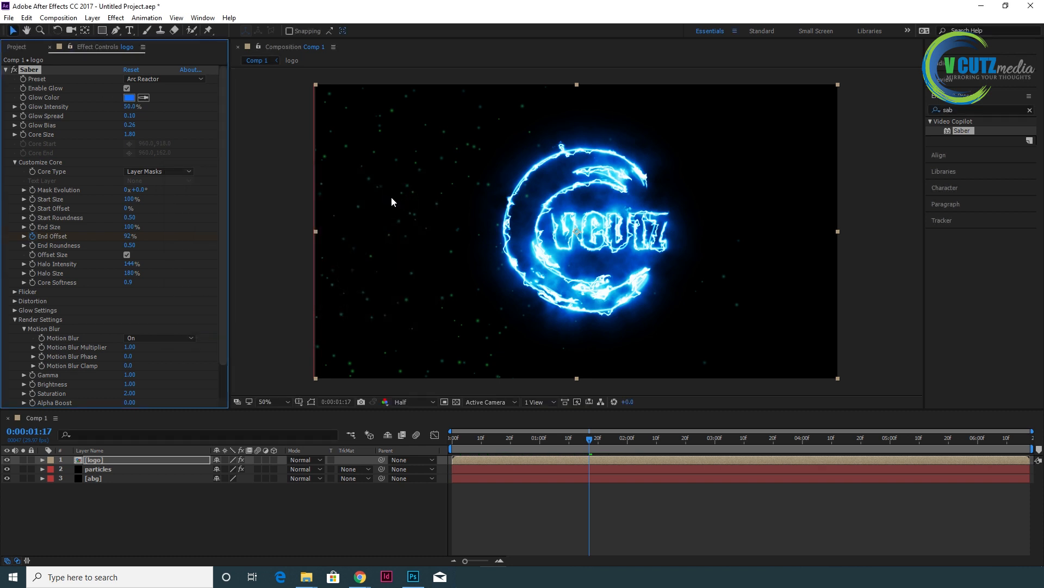
Duplicate the logo layer and change the upper copy's Saber preset to Kryptonite
{"action": "left_click", "coordinate": [111, 460]}
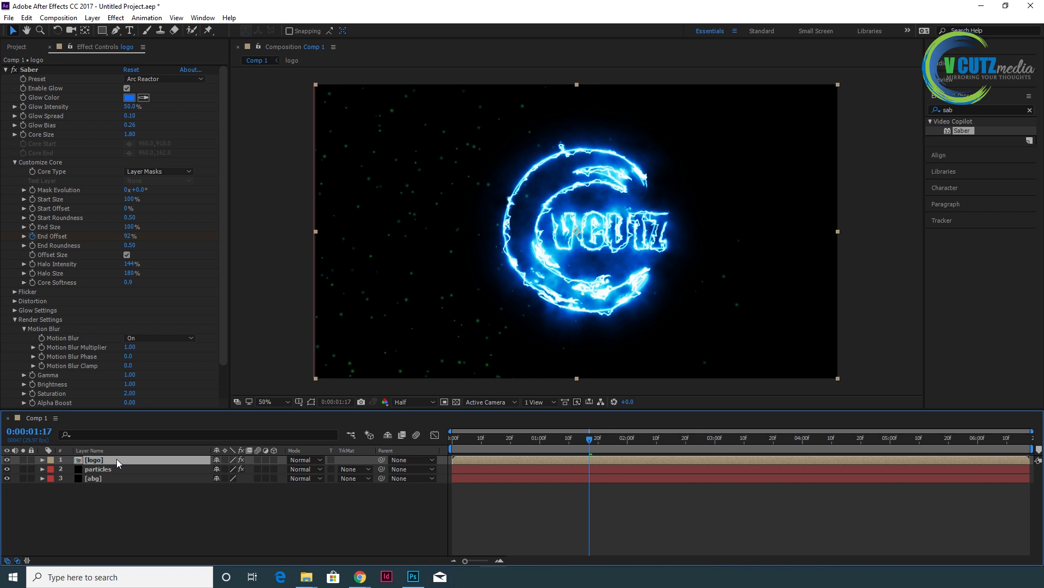
{"action": "key", "text": "ctrl+d"}
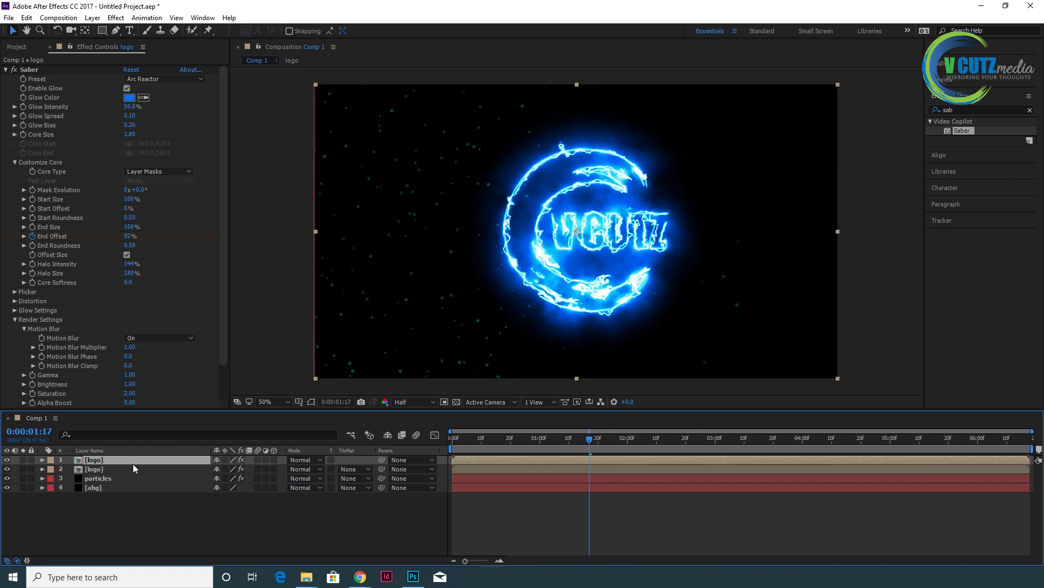
{"action": "left_click", "coordinate": [197, 78]}
{"action": "left_click", "coordinate": [197, 82]}
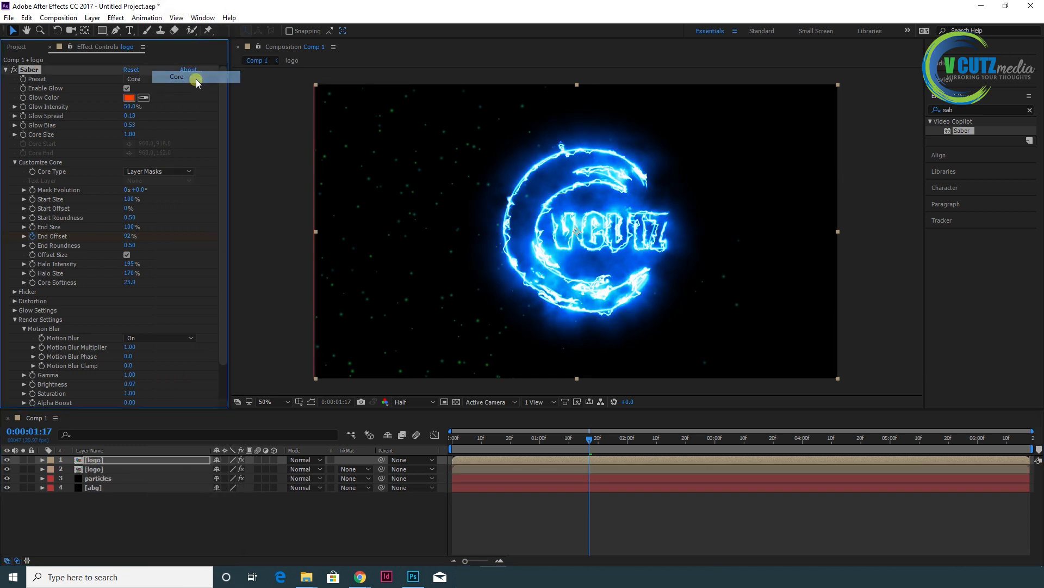
{"action": "left_click", "coordinate": [197, 80]}
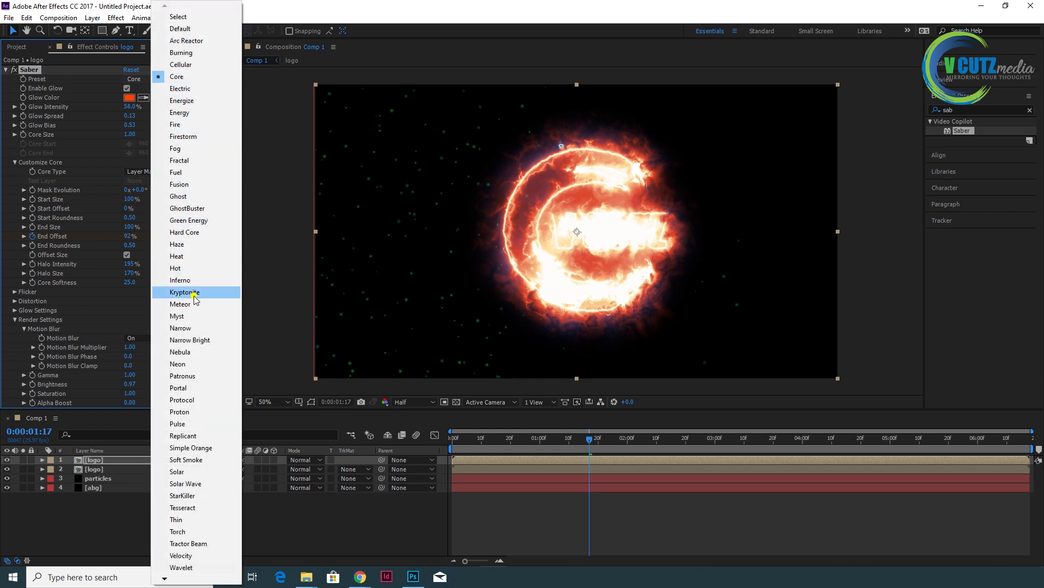
{"action": "left_click", "coordinate": [185, 292]}
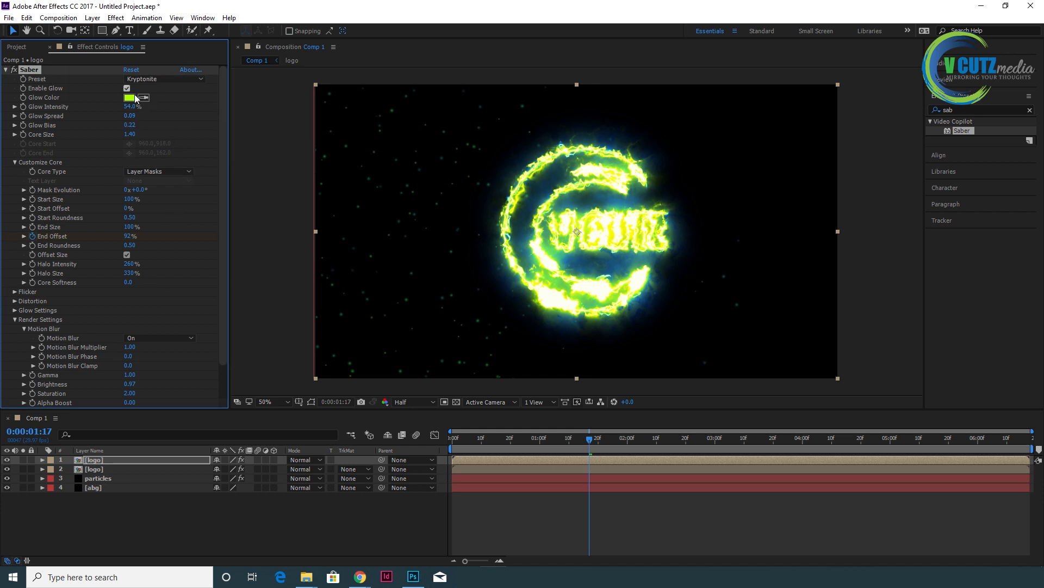
Reduce the upper logo layer's Saber Glow Intensity to 7%, scrubbing the timeline to check the glow
{"action": "left_click_drag", "start_coordinate": [131, 106], "coordinate": [126, 107]}
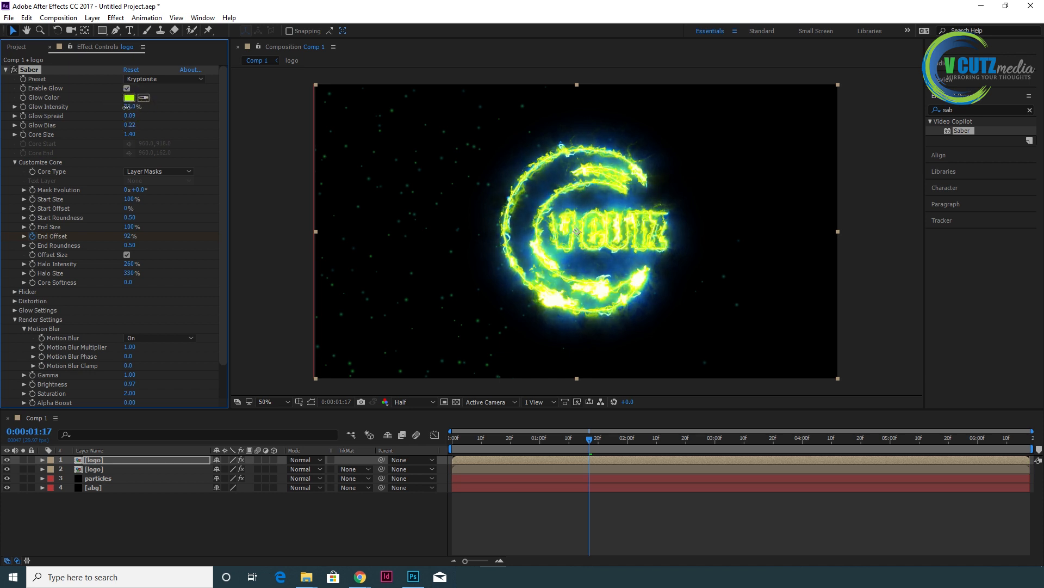
{"action": "left_click_drag", "start_coordinate": [555, 438], "coordinate": [548, 437]}
{"action": "left_click_drag", "start_coordinate": [131, 106], "coordinate": [123, 110]}
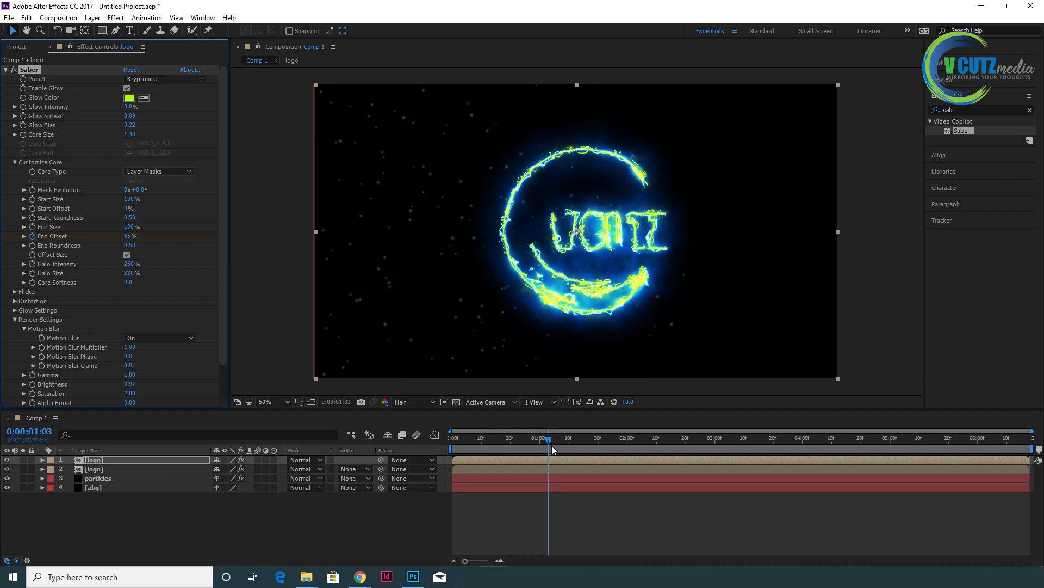
{"action": "left_click_drag", "start_coordinate": [549, 439], "coordinate": [578, 448]}
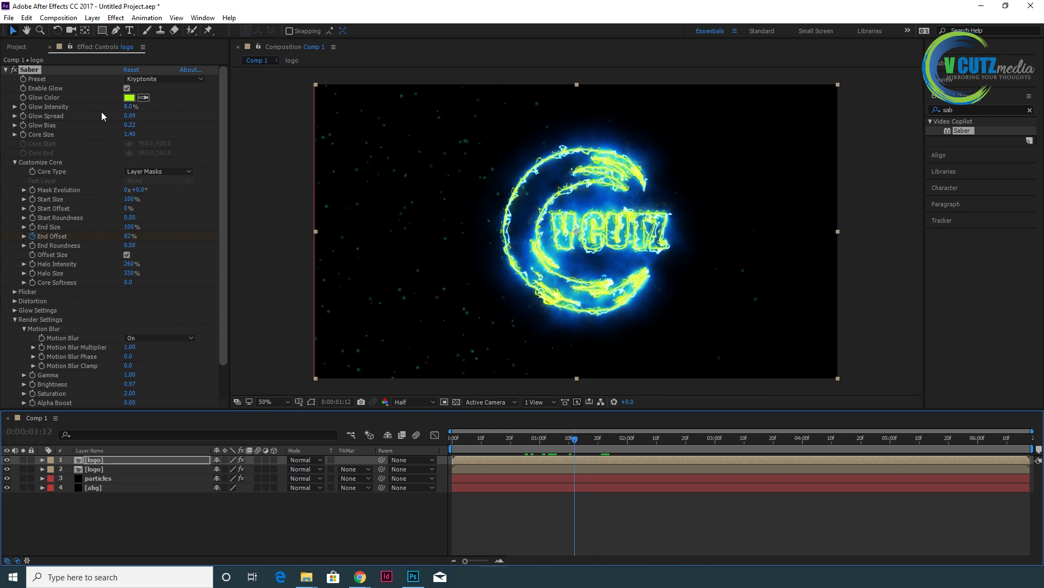
{"action": "mouse_move", "coordinate": [129, 106]}
{"action": "left_mouse_down"}
{"action": "mouse_move", "coordinate": [143, 107]}
{"action": "mouse_move", "coordinate": [130, 108]}
{"action": "left_mouse_up"}
{"action": "left_click_drag", "start_coordinate": [547, 438], "coordinate": [624, 469]}
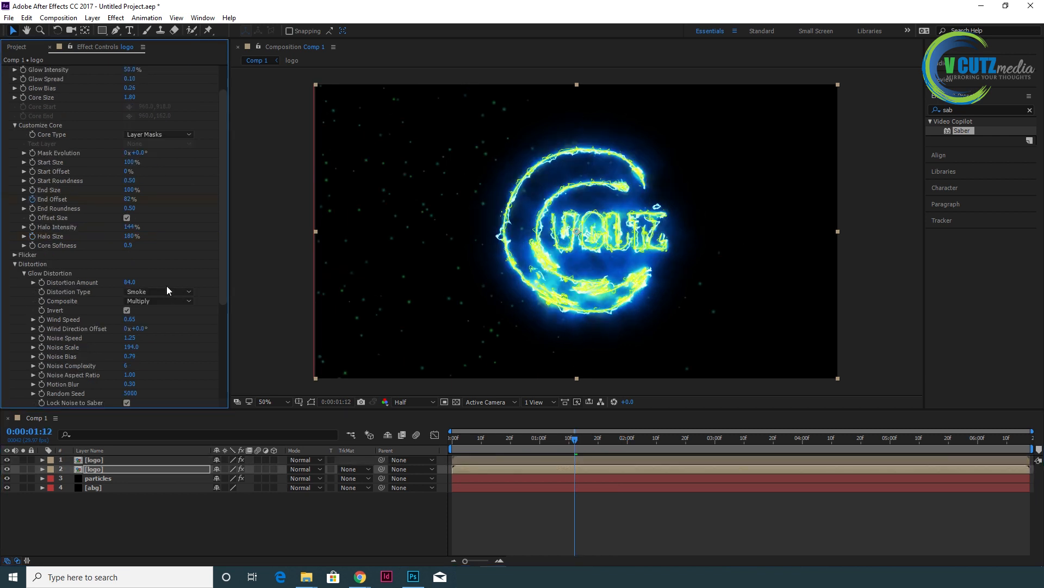
Set the Saber Mask Evolution of the lower logo layer to 100°
{"action": "scroll", "coordinate": [167, 285], "scroll_direction": "up", "scroll_amount": 2}
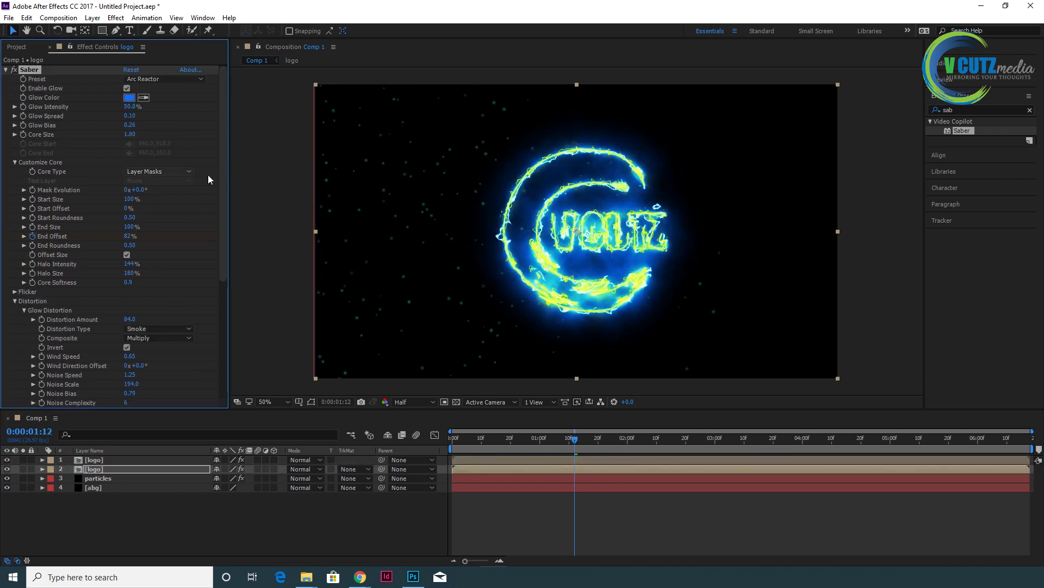
{"action": "left_click", "coordinate": [113, 469]}
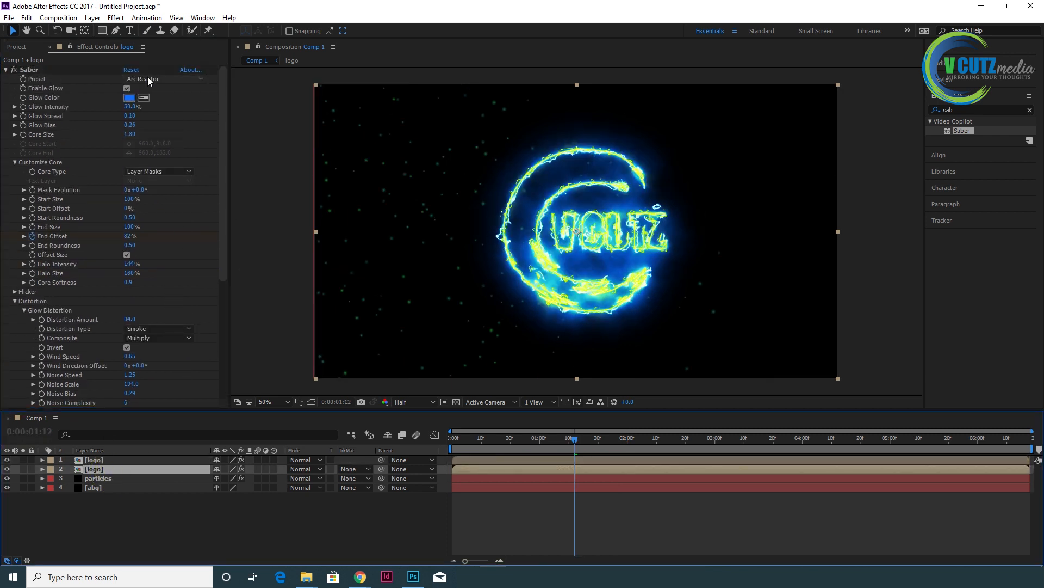
{"action": "left_click", "coordinate": [136, 190]}
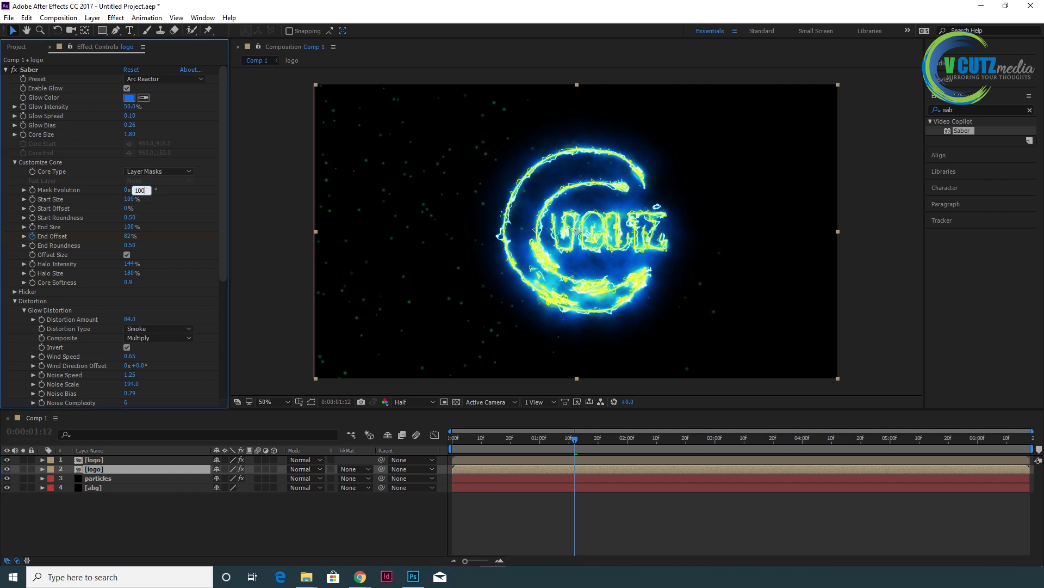
{"action": "left_click", "coordinate": [276, 258]}
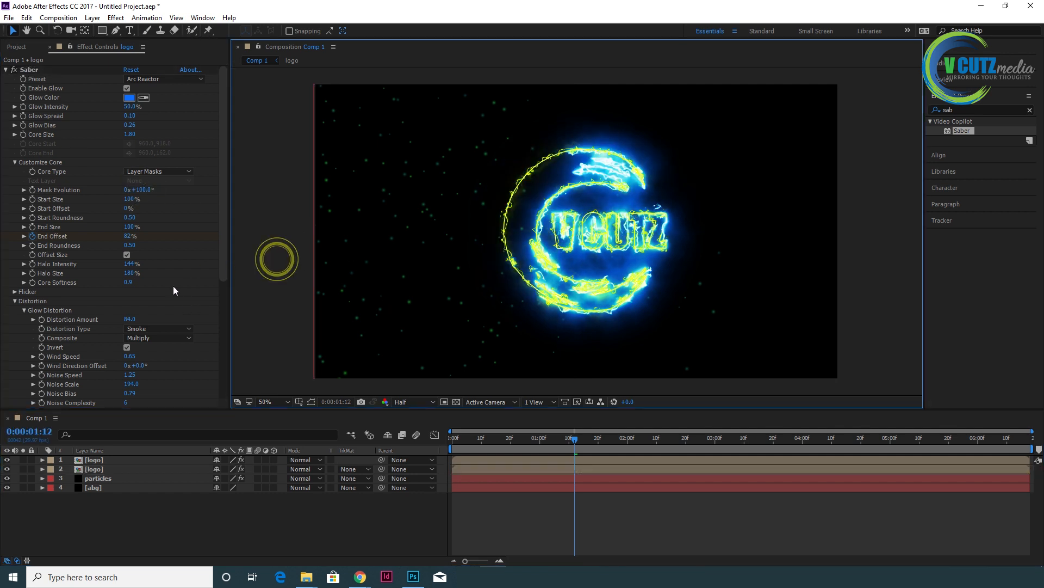
Set the Saber Mask Evolution of the upper logo layer to 180° and preview the reveal up to 0:00:01:25
{"action": "left_click", "coordinate": [121, 460]}
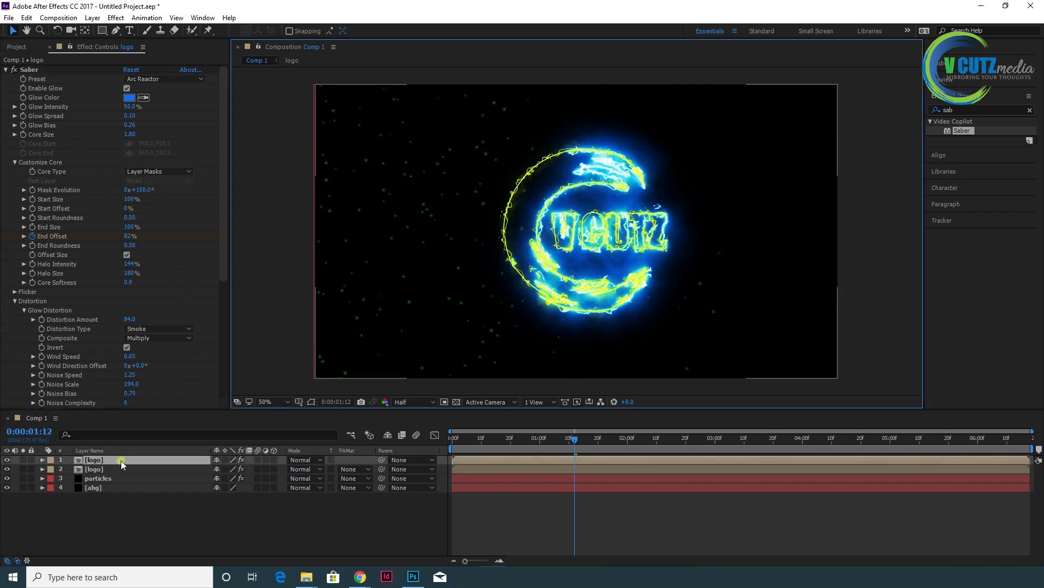
{"action": "left_click", "coordinate": [139, 190]}
{"action": "type", "text": "18"}
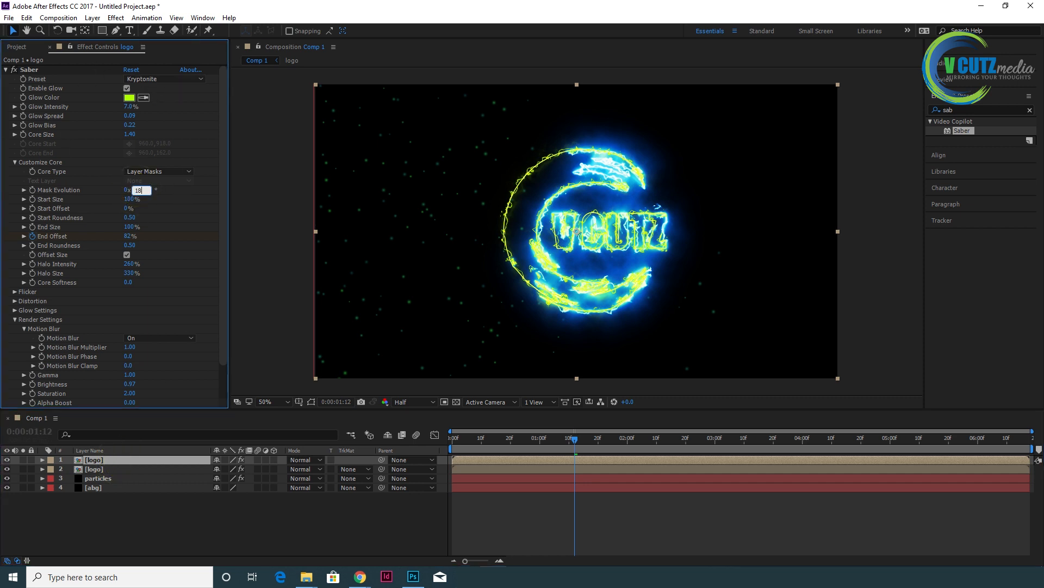
{"action": "type", "text": "0"}
{"action": "left_click", "coordinate": [180, 182]}
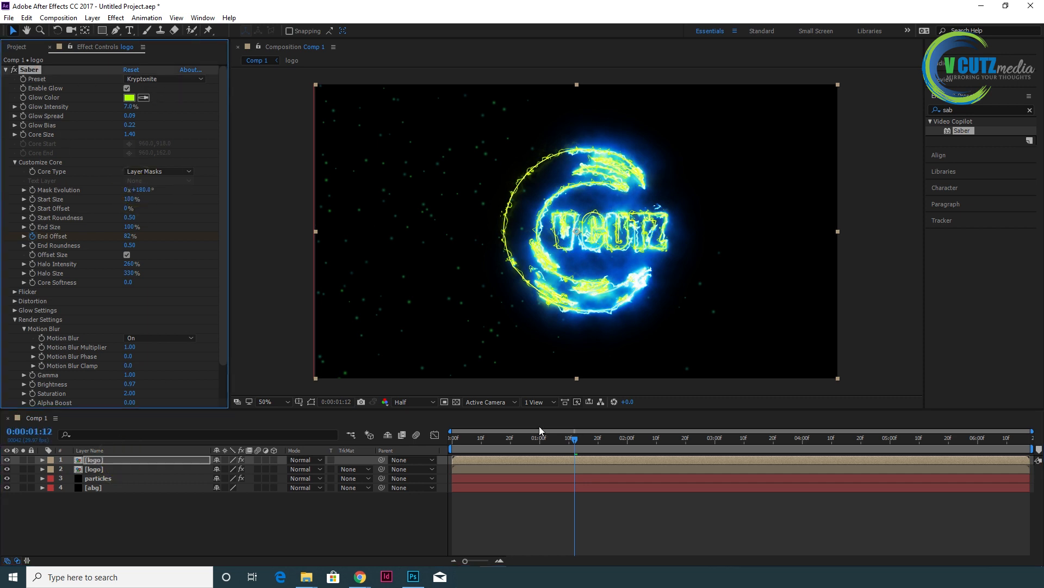
{"action": "left_click_drag", "start_coordinate": [541, 438], "coordinate": [612, 451]}
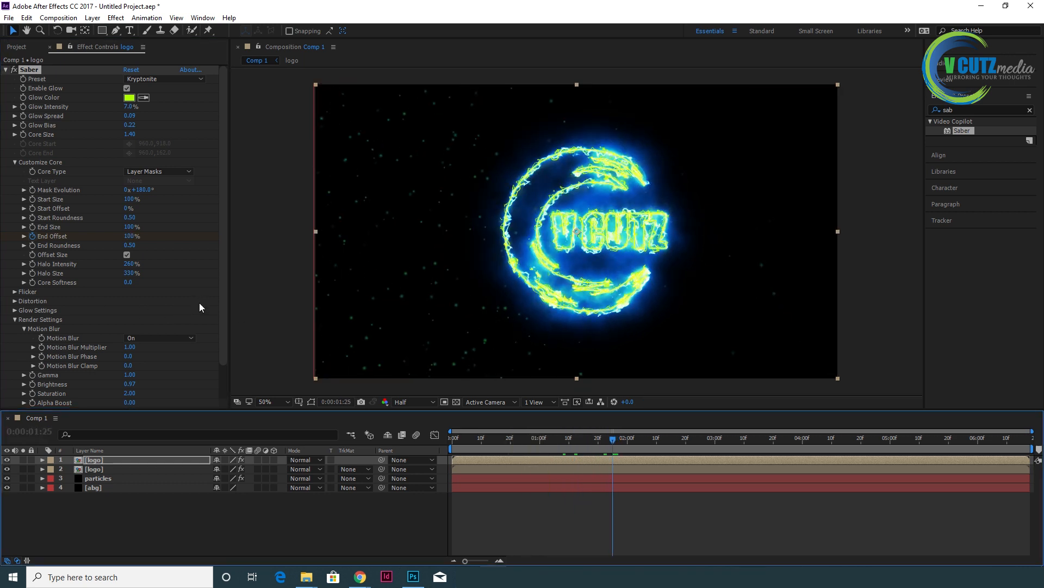
Expand the upper logo layer's Saber Glow Distortion settings and try a Distortion Amount of 18
{"action": "scroll", "coordinate": [202, 302], "scroll_direction": "down", "scroll_amount": 1}
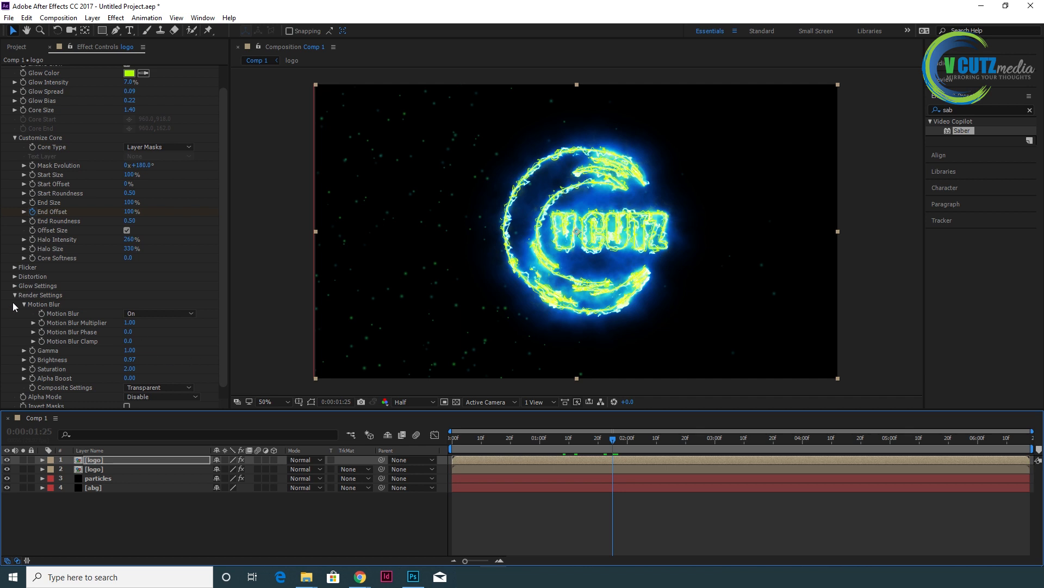
{"action": "scroll", "coordinate": [12, 304], "scroll_direction": "down", "scroll_amount": 1}
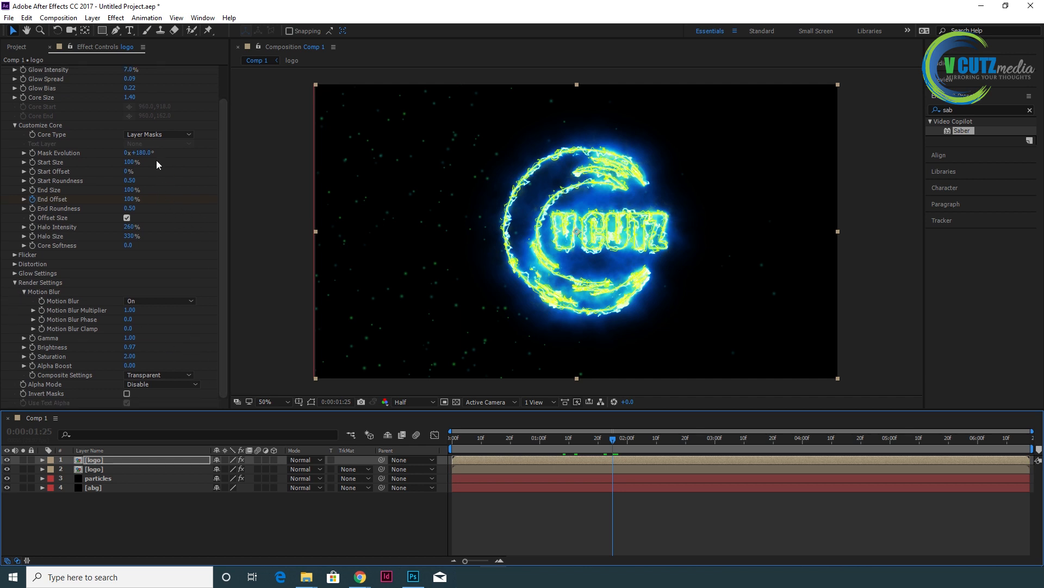
{"action": "left_click", "coordinate": [15, 264]}
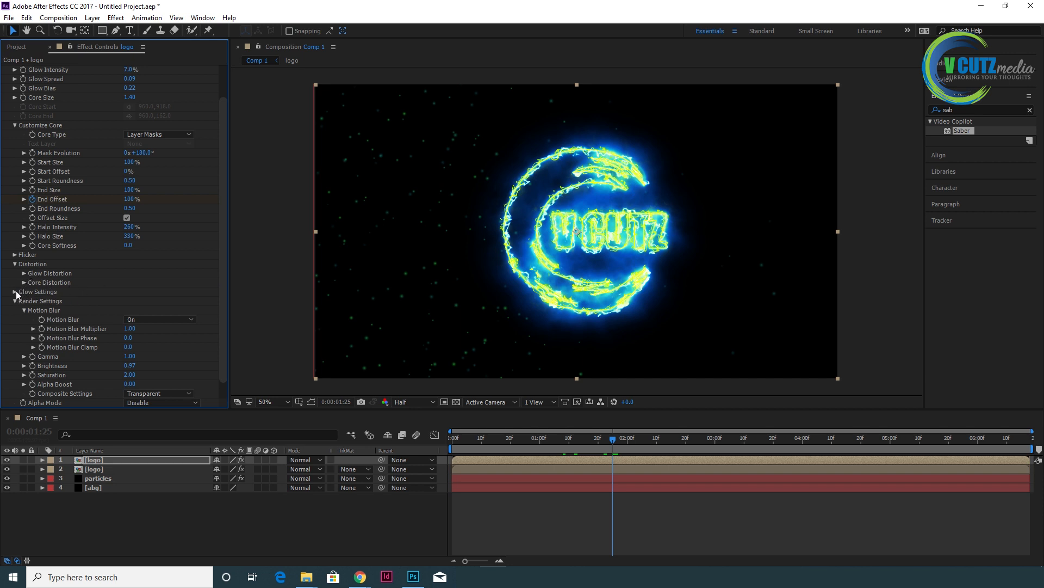
{"action": "left_click", "coordinate": [25, 274]}
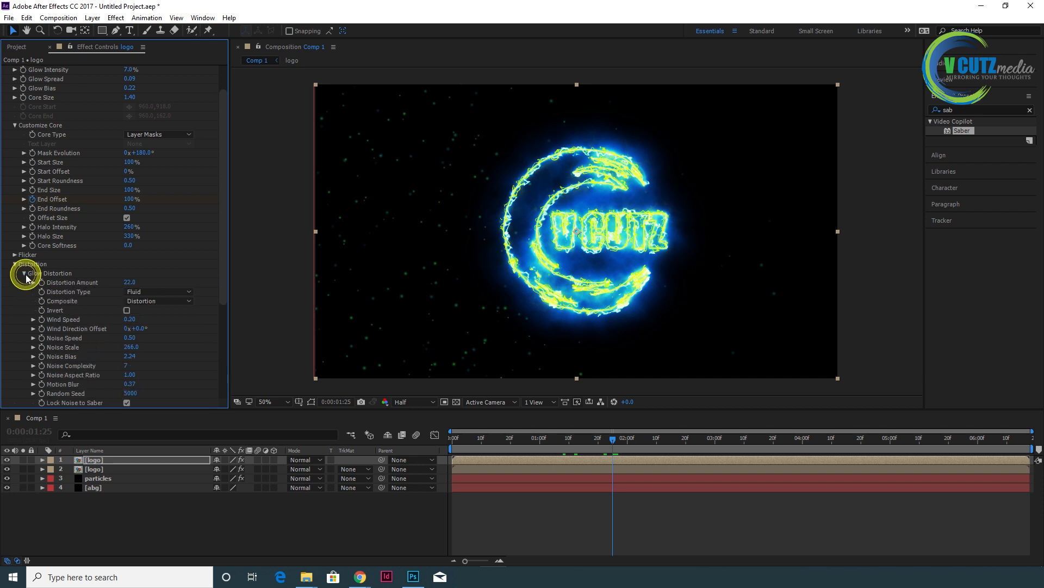
{"action": "mouse_move", "coordinate": [129, 282]}
{"action": "left_mouse_down"}
{"action": "mouse_move", "coordinate": [161, 282]}
{"action": "mouse_move", "coordinate": [147, 288]}
{"action": "left_mouse_up"}
{"action": "left_click_drag", "start_coordinate": [145, 283], "coordinate": [93, 291]}
{"action": "scroll", "coordinate": [175, 356], "scroll_direction": "down", "scroll_amount": 3}
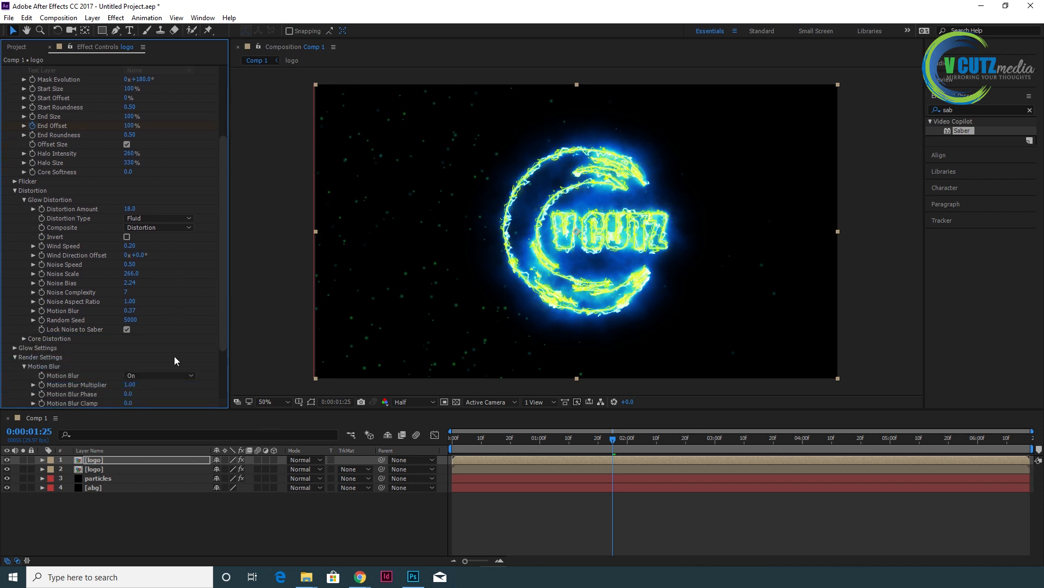
{"action": "scroll", "coordinate": [174, 357], "scroll_direction": "down", "scroll_amount": 3}
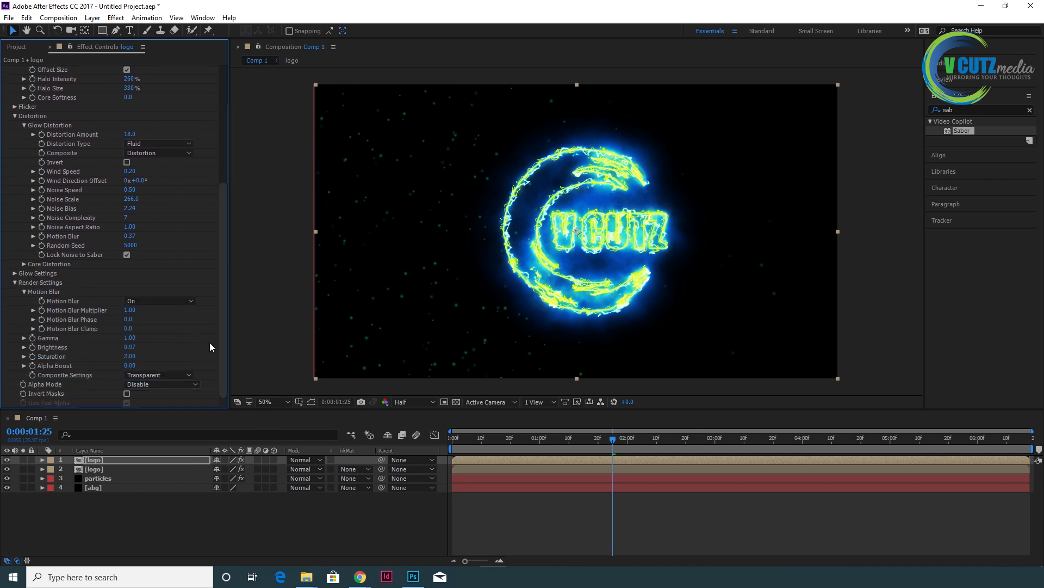
{"action": "scroll", "coordinate": [207, 324], "scroll_direction": "up", "scroll_amount": 4}
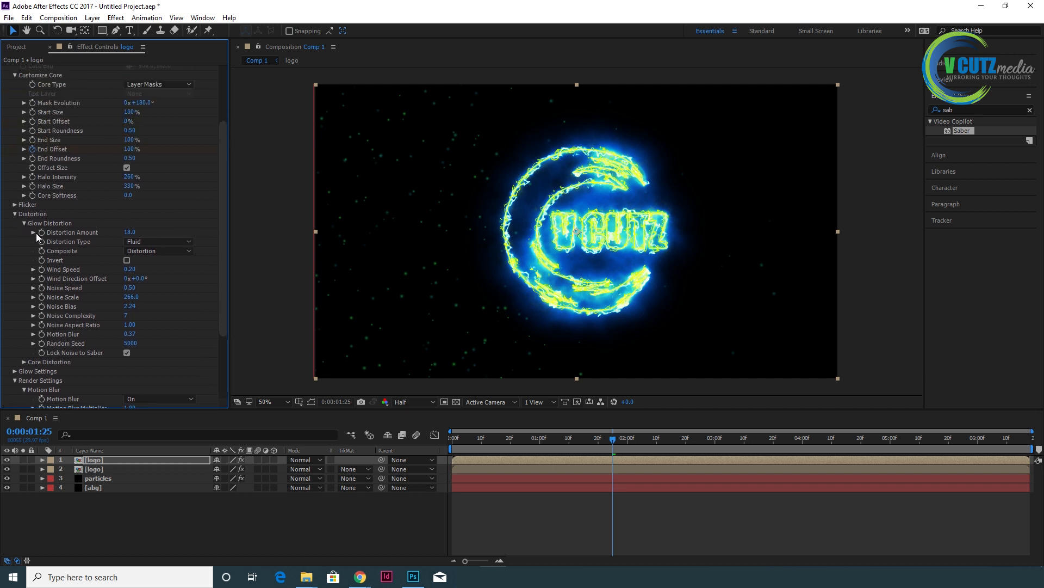
Set the upper logo layer's Glow Distortion Amount to 29 and check the reveal at 0:00:01:14
{"action": "left_click", "coordinate": [128, 232]}
{"action": "type", "text": "0"}
{"action": "key", "text": "Return"}
{"action": "mouse_move", "coordinate": [119, 234]}
{"action": "left_mouse_down"}
{"action": "mouse_move", "coordinate": [148, 232]}
{"action": "mouse_move", "coordinate": [130, 234]}
{"action": "left_mouse_up"}
{"action": "scroll", "coordinate": [189, 206], "scroll_direction": "up", "scroll_amount": 4}
{"action": "left_click_drag", "start_coordinate": [608, 439], "coordinate": [581, 444]}
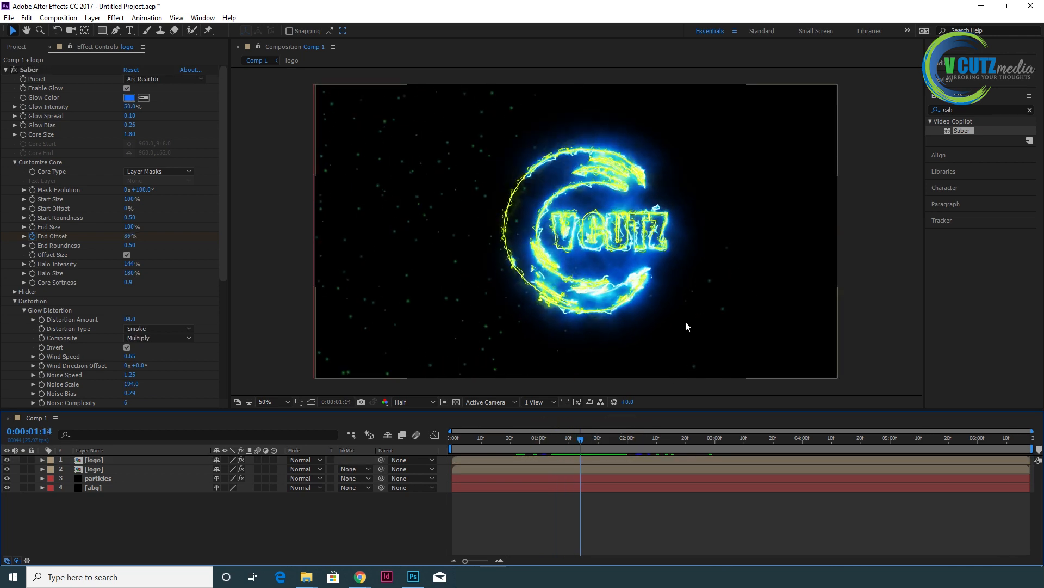
Inspect the logo's glow up close at Full preview resolution
{"action": "scroll", "coordinate": [781, 324], "scroll_direction": "up", "scroll_amount": 1}
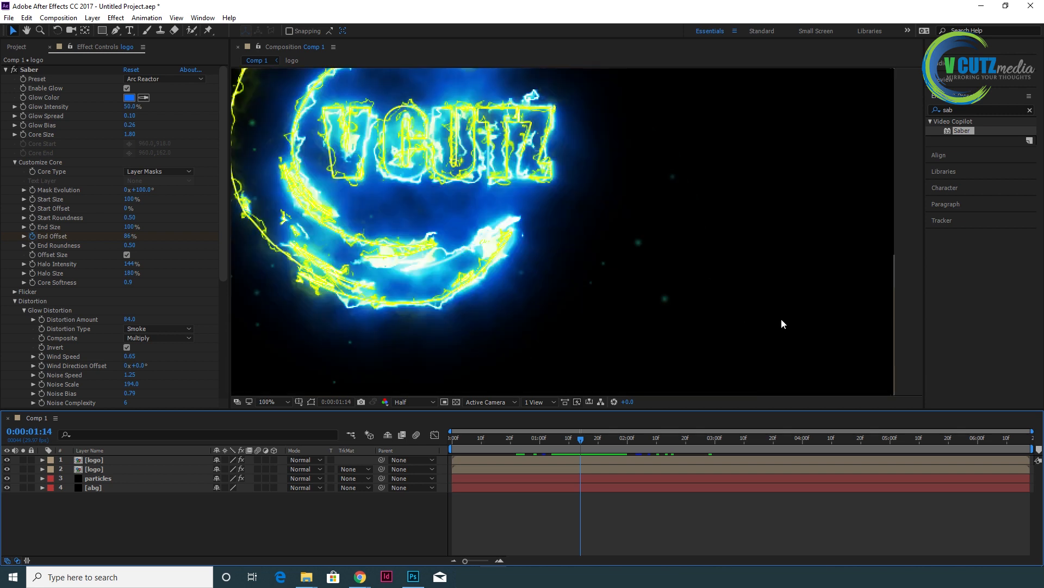
{"action": "key", "text": "space"}
{"action": "left_click_drag", "start_coordinate": [587, 234], "coordinate": [723, 301]}
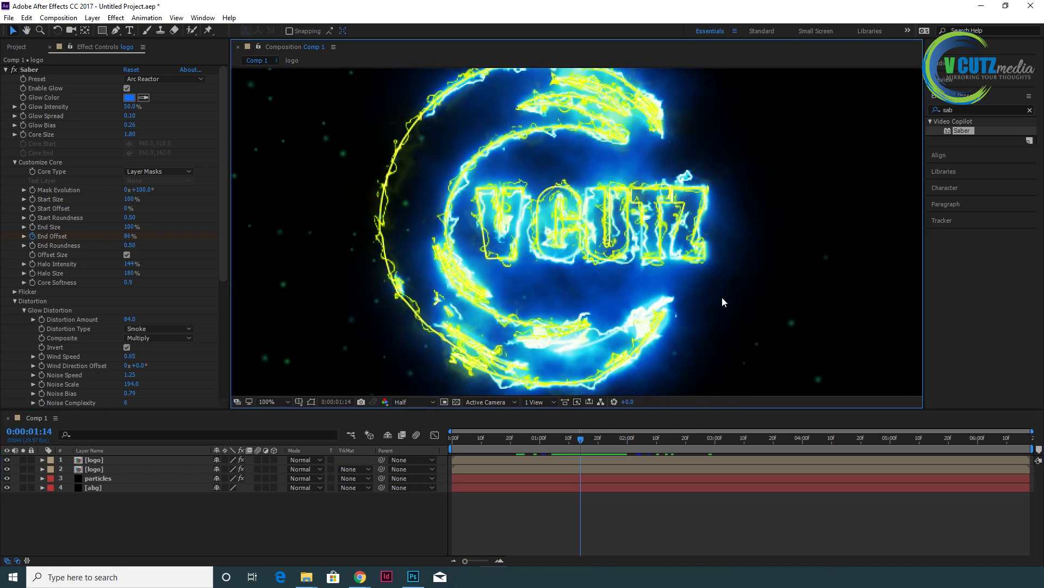
{"action": "left_click", "coordinate": [413, 401]}
{"action": "left_click", "coordinate": [414, 430]}
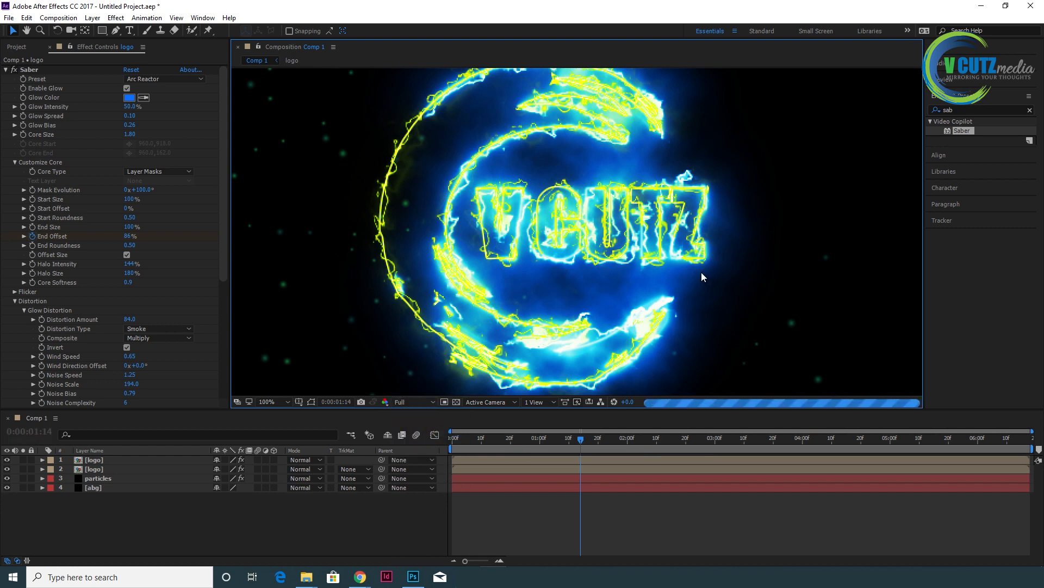
{"action": "scroll", "coordinate": [701, 272], "scroll_direction": "down", "scroll_amount": 2}
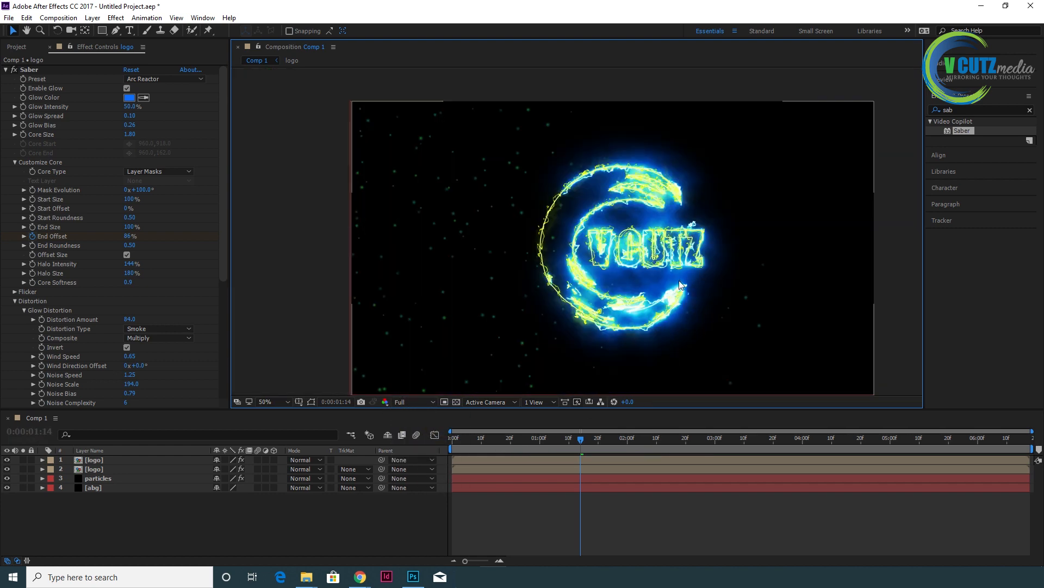
{"action": "left_click_drag", "start_coordinate": [671, 289], "coordinate": [640, 270]}
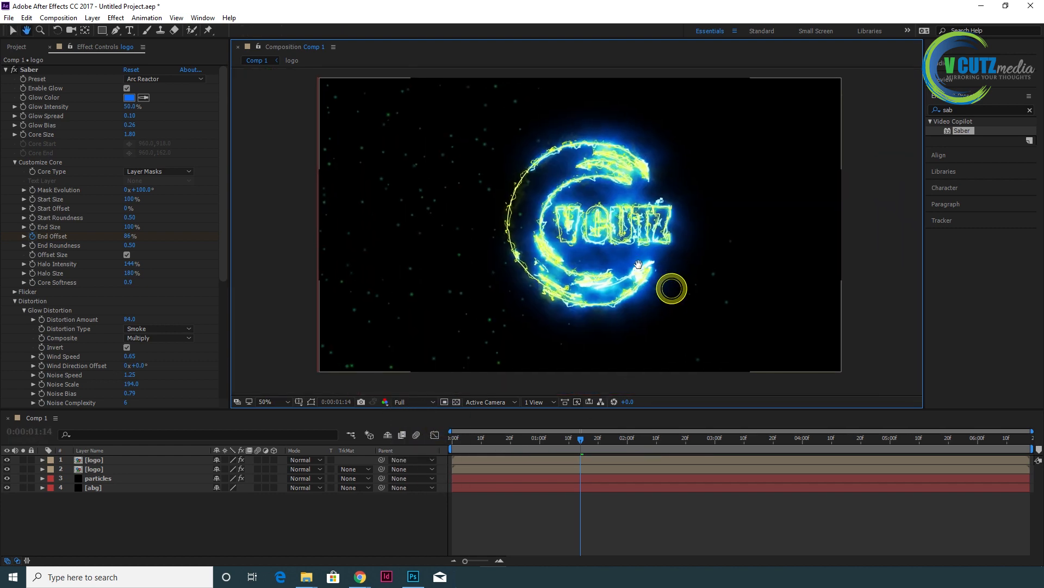
Duplicate the upper logo layer and delete the Saber effect from the new top copy
{"action": "left_click", "coordinate": [112, 462]}
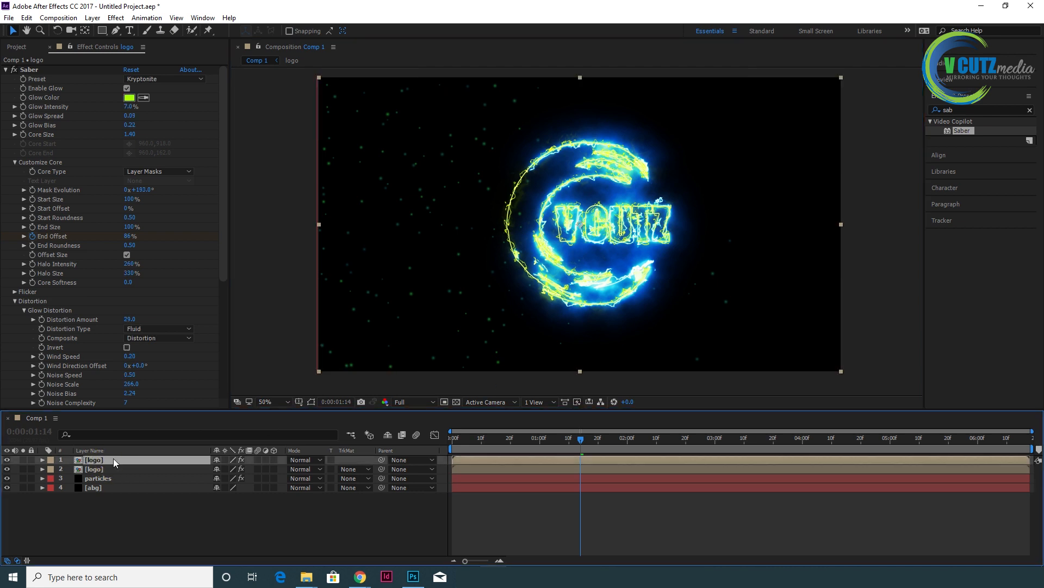
{"action": "key", "text": "ctrl+d"}
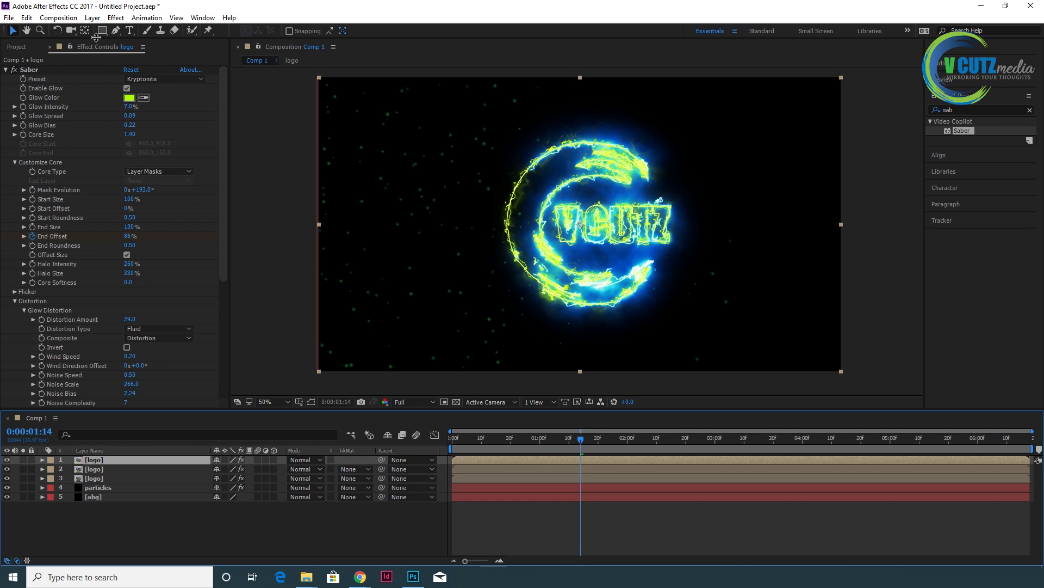
{"action": "left_click", "coordinate": [29, 70]}
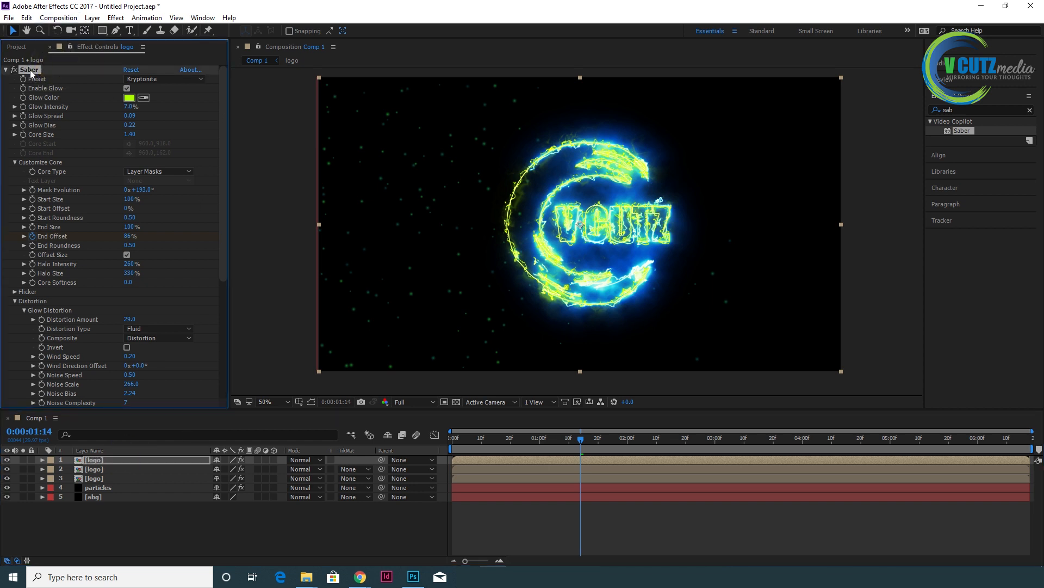
{"action": "key", "text": "Delete"}
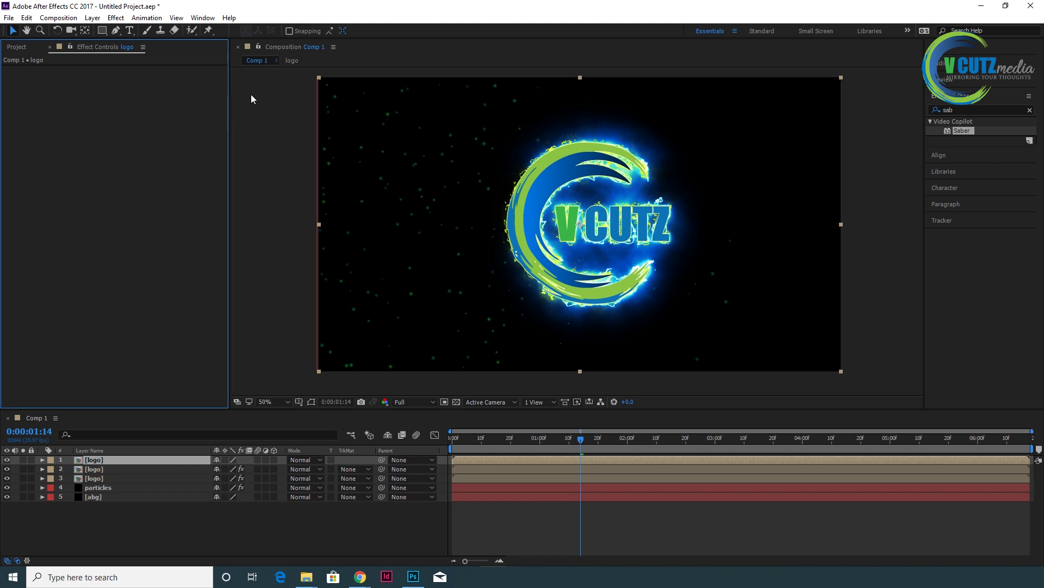
Split the top logo layer at 0:00:02:28 and delete the part before the cut
{"action": "left_click", "coordinate": [510, 459]}
{"action": "left_click_drag", "start_coordinate": [581, 439], "coordinate": [710, 444]}
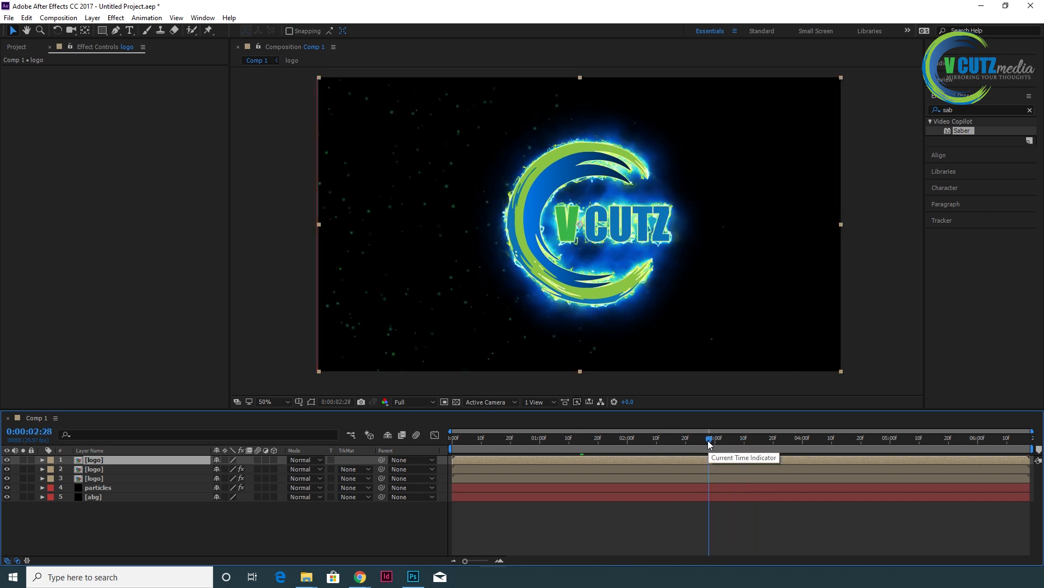
{"action": "key", "text": "ctrl+shift+d"}
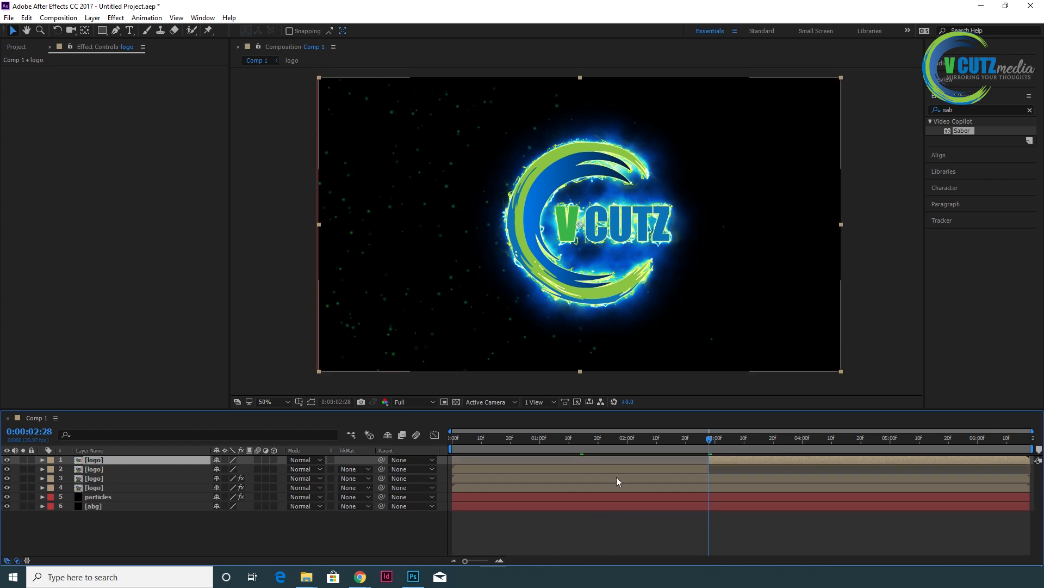
{"action": "left_click", "coordinate": [624, 469]}
{"action": "key", "text": "Delete"}
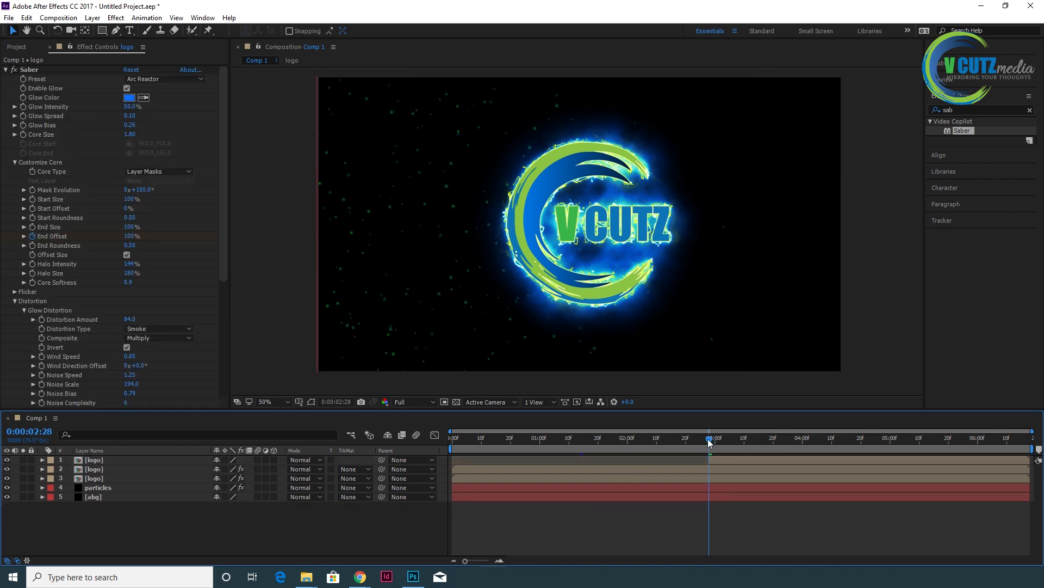
Set the preview resolution to Half and scrub around the start of the plain logo, ending at 0:00:02:28
{"action": "left_click_drag", "start_coordinate": [710, 439], "coordinate": [693, 436]}
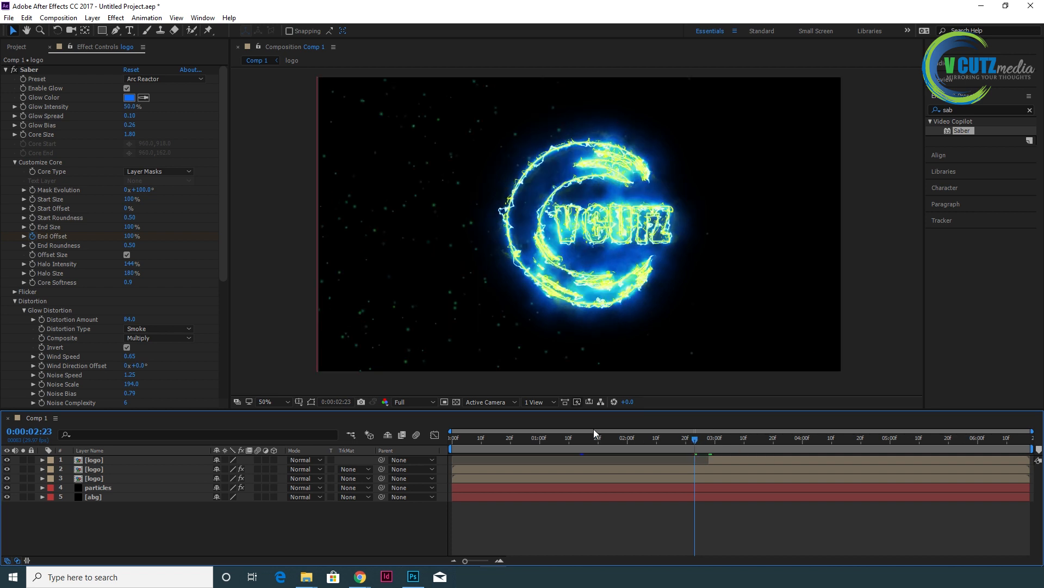
{"action": "left_click", "coordinate": [408, 402]}
{"action": "left_click", "coordinate": [415, 442]}
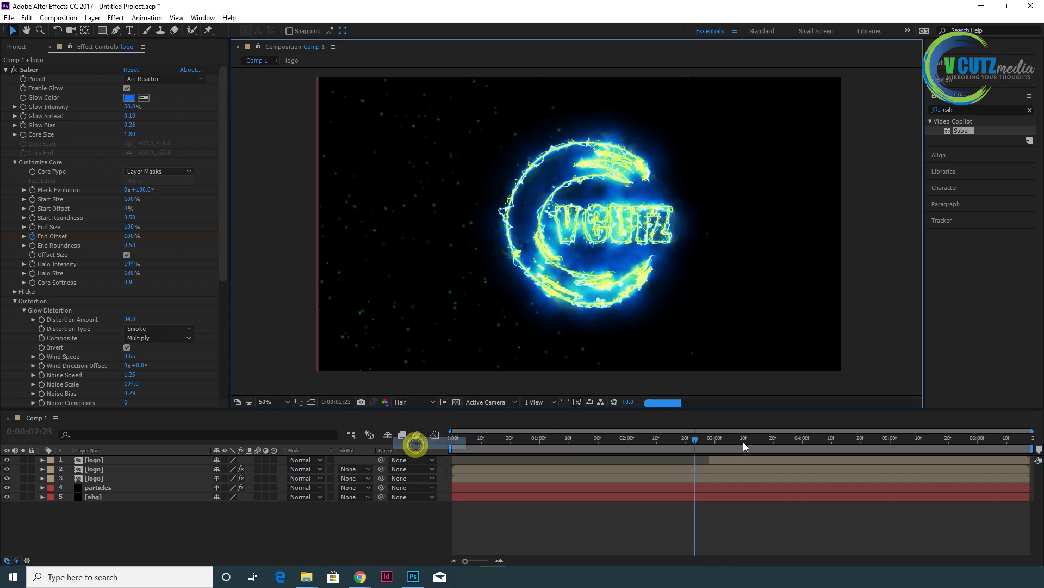
{"action": "left_click", "coordinate": [697, 440]}
{"action": "left_click_drag", "start_coordinate": [697, 441], "coordinate": [715, 445]}
{"action": "left_click_drag", "start_coordinate": [726, 445], "coordinate": [710, 443]}
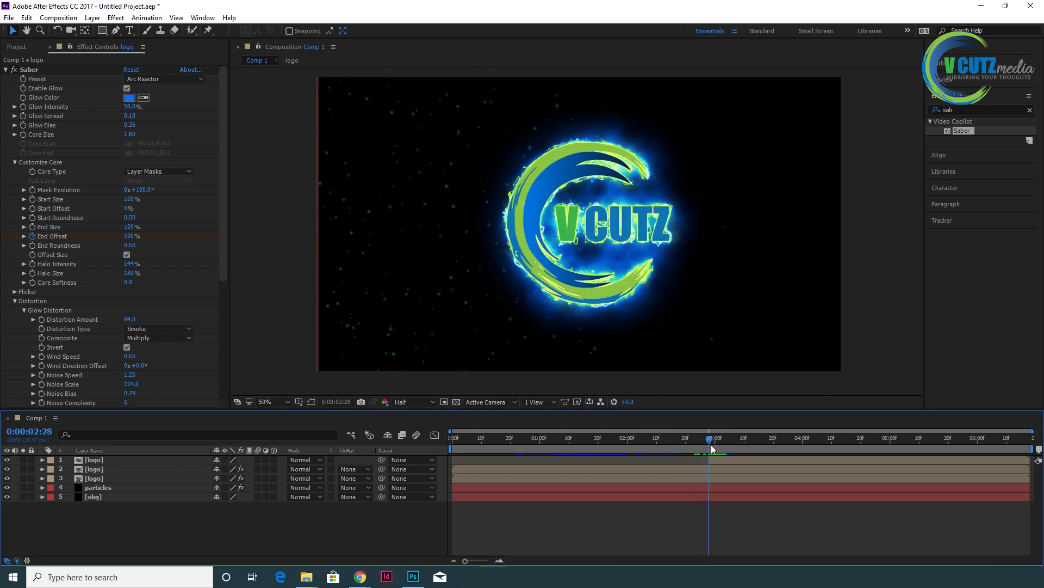
Keyframe the top logo layer's Opacity from 0% at 0:00:02:28 to 100% at 0:00:03:04
{"action": "left_click", "coordinate": [42, 461]}
{"action": "left_click", "coordinate": [52, 478]}
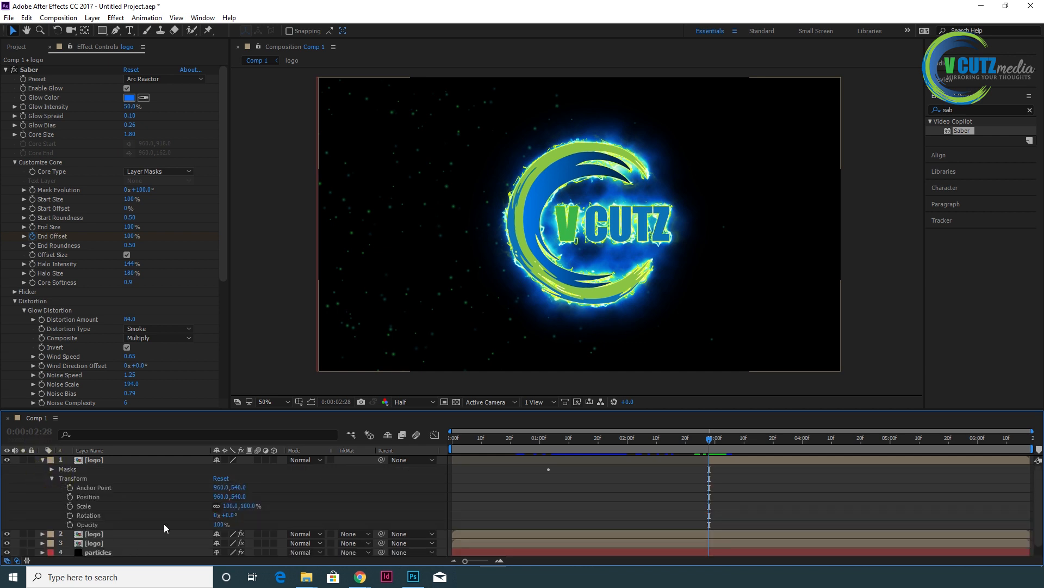
{"action": "left_click_drag", "start_coordinate": [222, 525], "coordinate": [166, 530]}
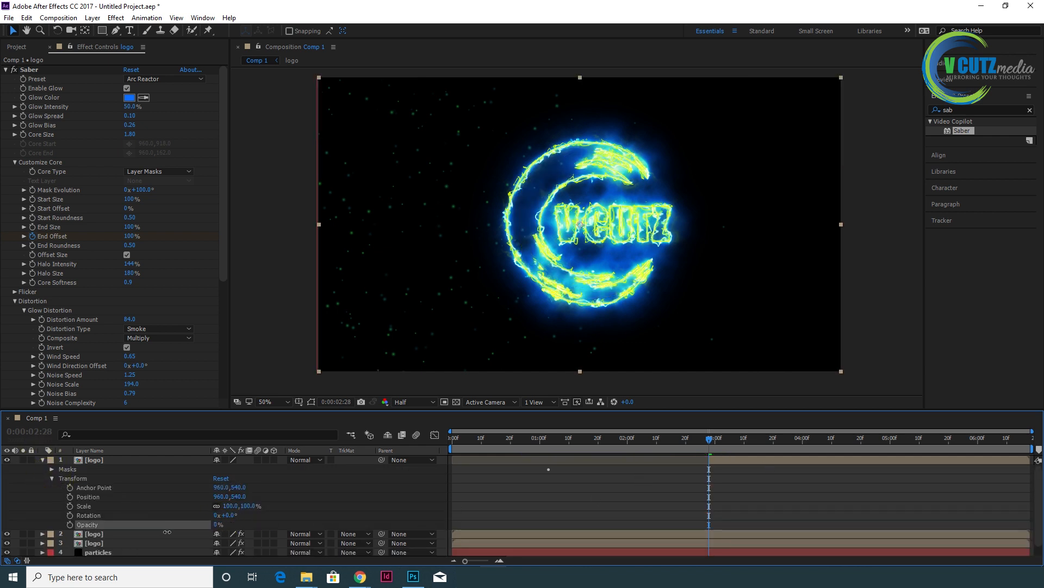
{"action": "left_click", "coordinate": [69, 524]}
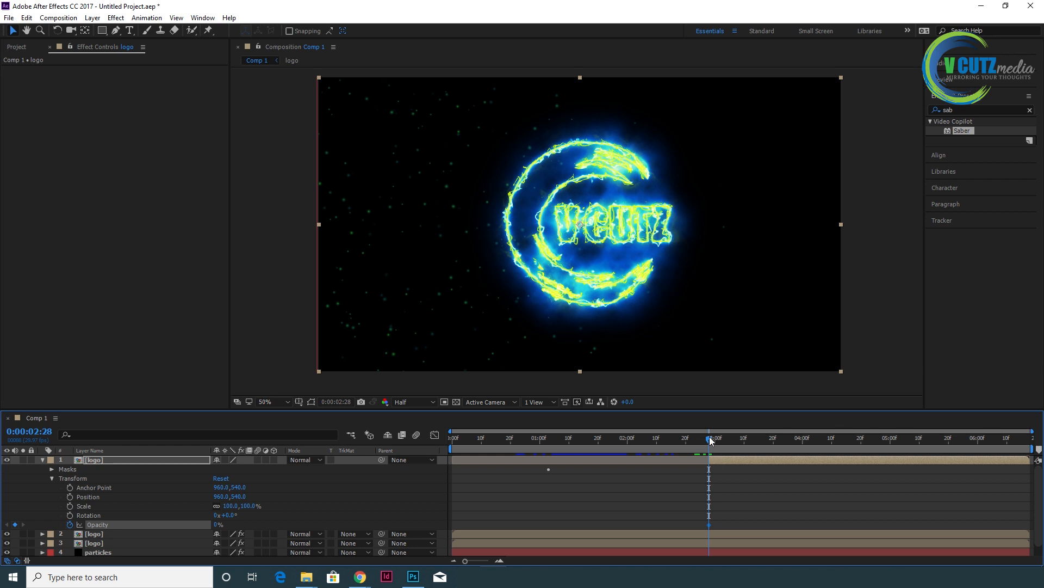
{"action": "left_click_drag", "start_coordinate": [710, 438], "coordinate": [729, 441]}
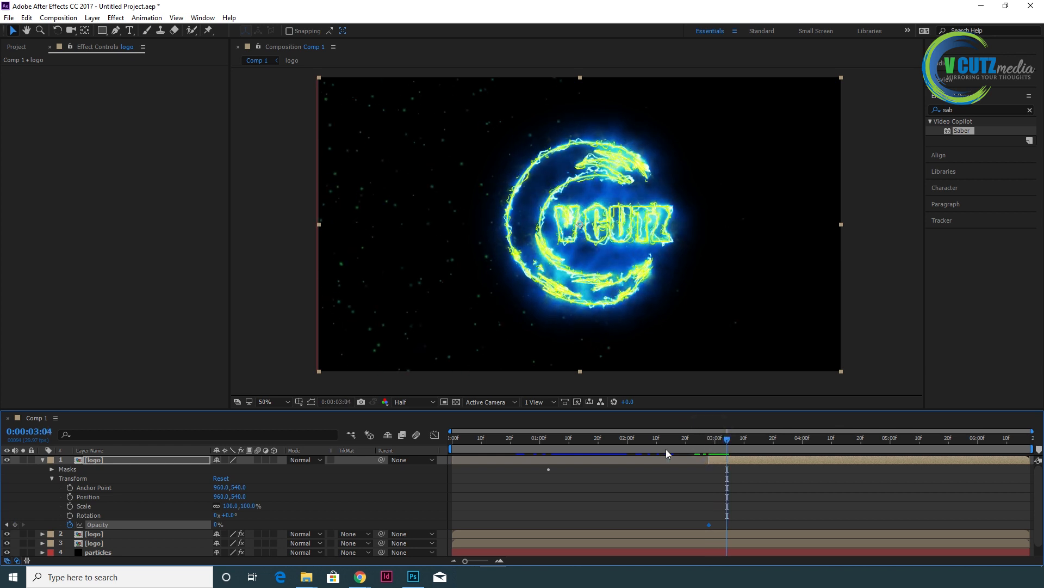
{"action": "left_click_drag", "start_coordinate": [223, 523], "coordinate": [288, 525]}
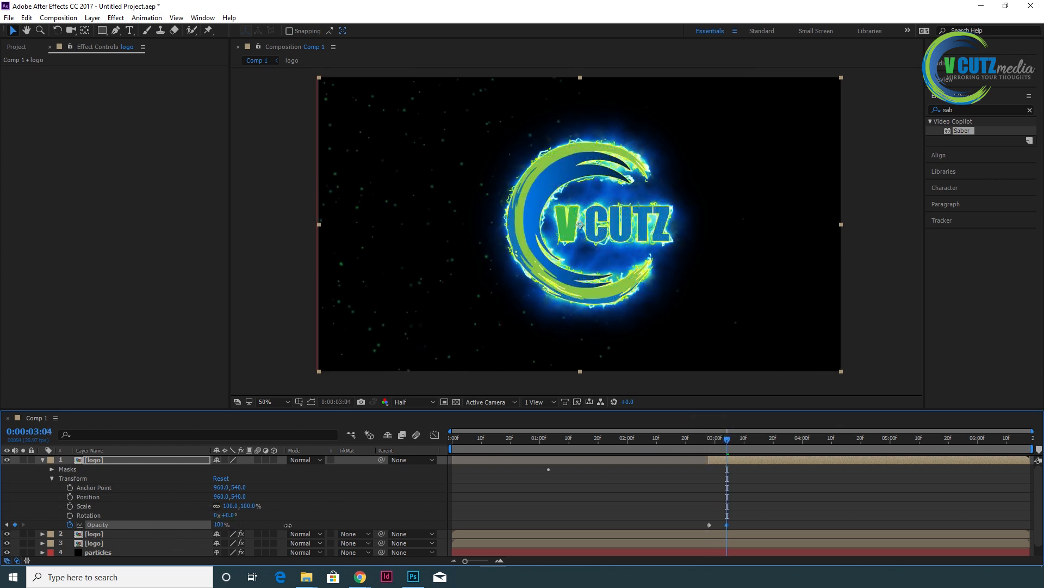
Scrub through the timeline to review the Saber reveal and the plain logo's fade-in
{"action": "left_click", "coordinate": [721, 438]}
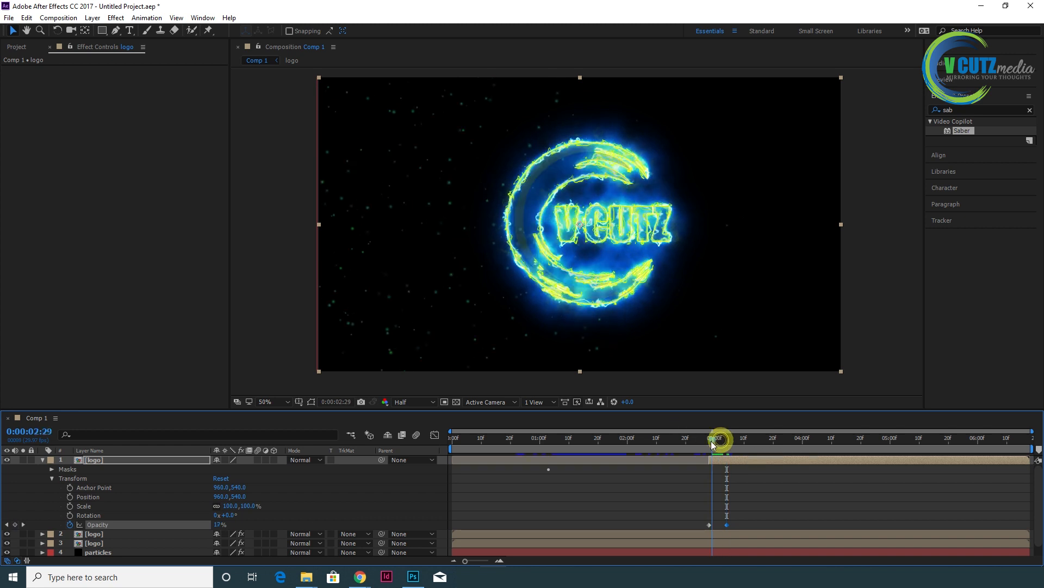
{"action": "left_click_drag", "start_coordinate": [722, 443], "coordinate": [697, 447]}
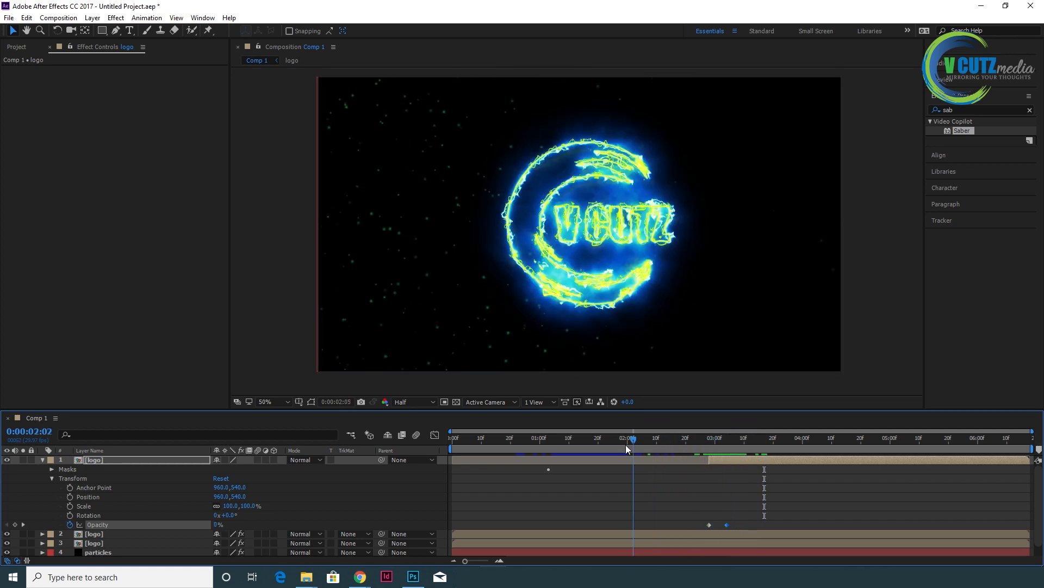
{"action": "left_click_drag", "start_coordinate": [546, 445], "coordinate": [601, 443]}
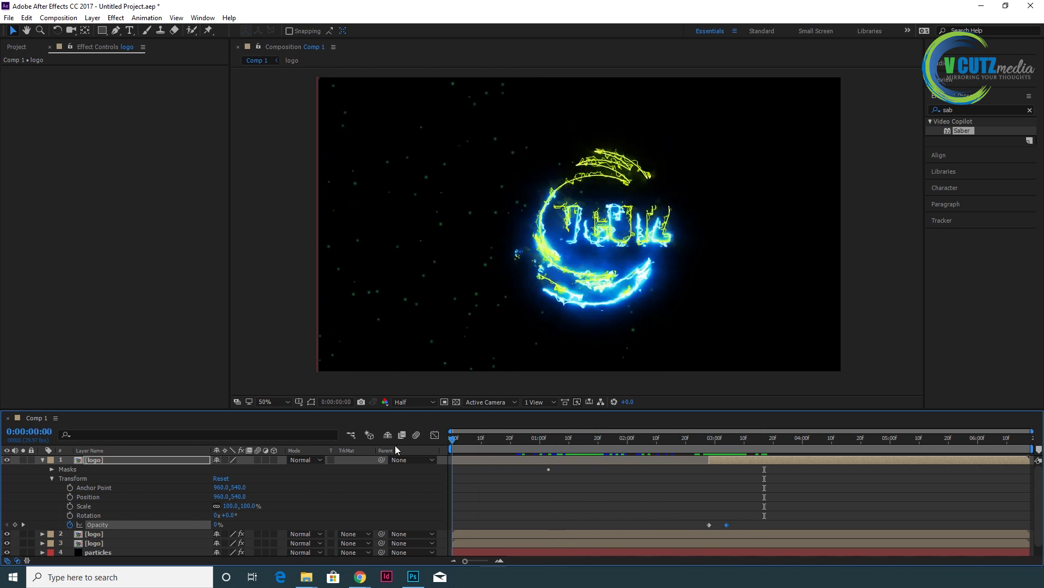
{"action": "left_click_drag", "start_coordinate": [453, 441], "coordinate": [501, 443]}
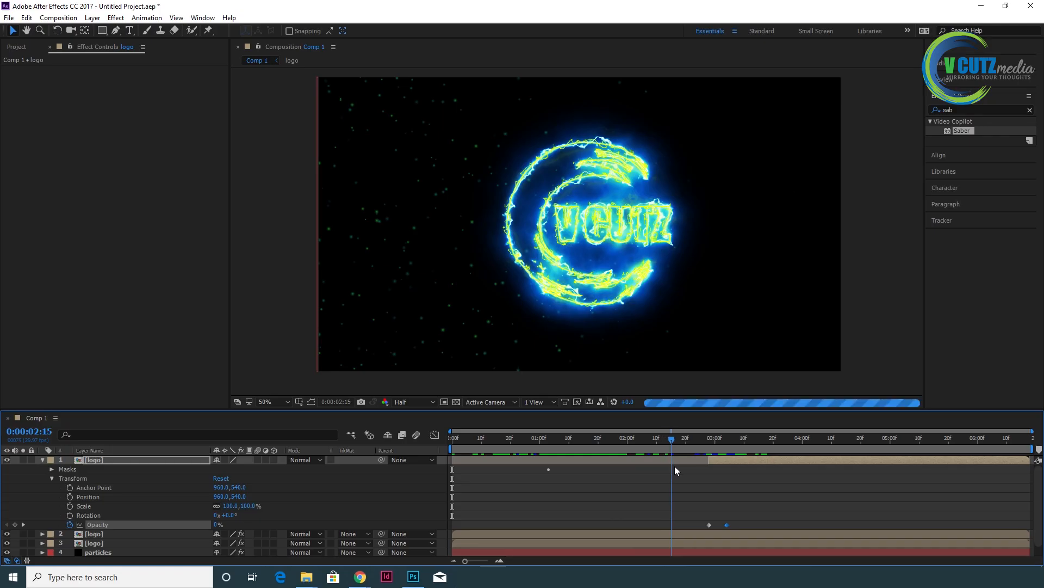
{"action": "left_click_drag", "start_coordinate": [675, 466], "coordinate": [794, 469]}
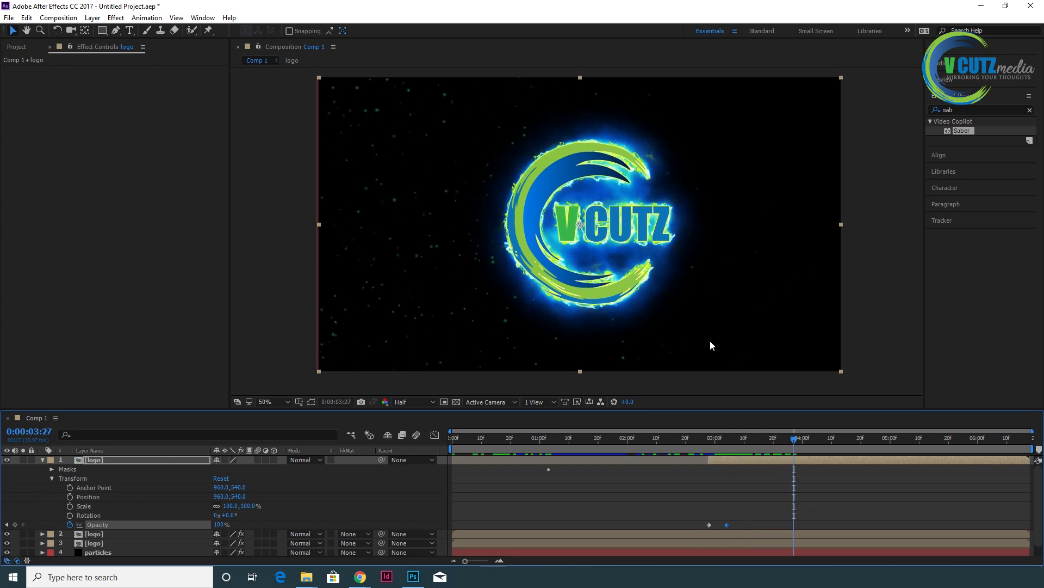
{"action": "mouse_move", "coordinate": [790, 438]}
{"action": "left_mouse_down"}
{"action": "mouse_move", "coordinate": [773, 445]}
{"action": "mouse_move", "coordinate": [808, 442]}
{"action": "left_mouse_up"}
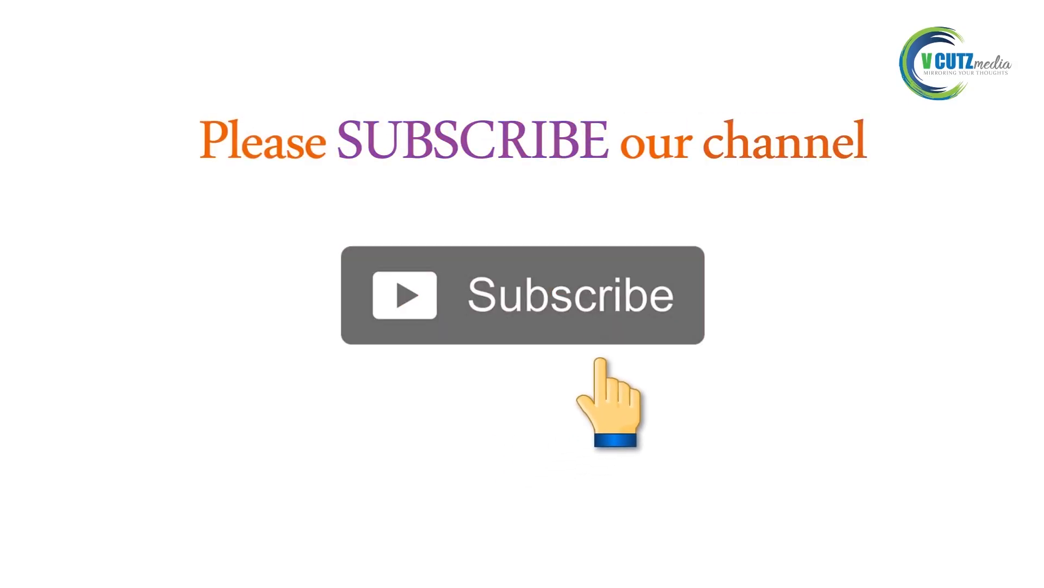